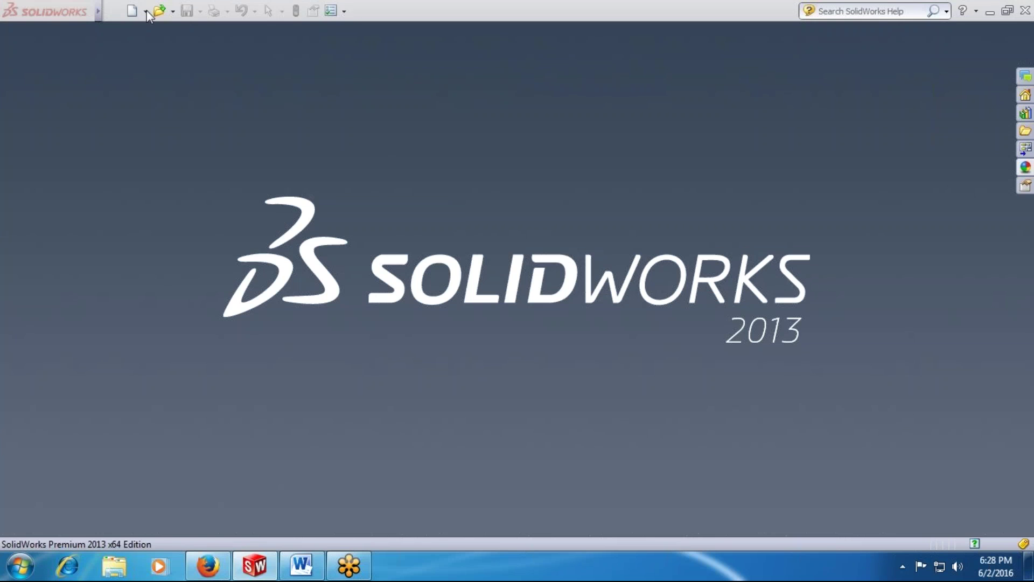
# Review the Word topic list ending in Family Table, then return to SolidWorks' File menu.
pyautogui.click(301, 565)
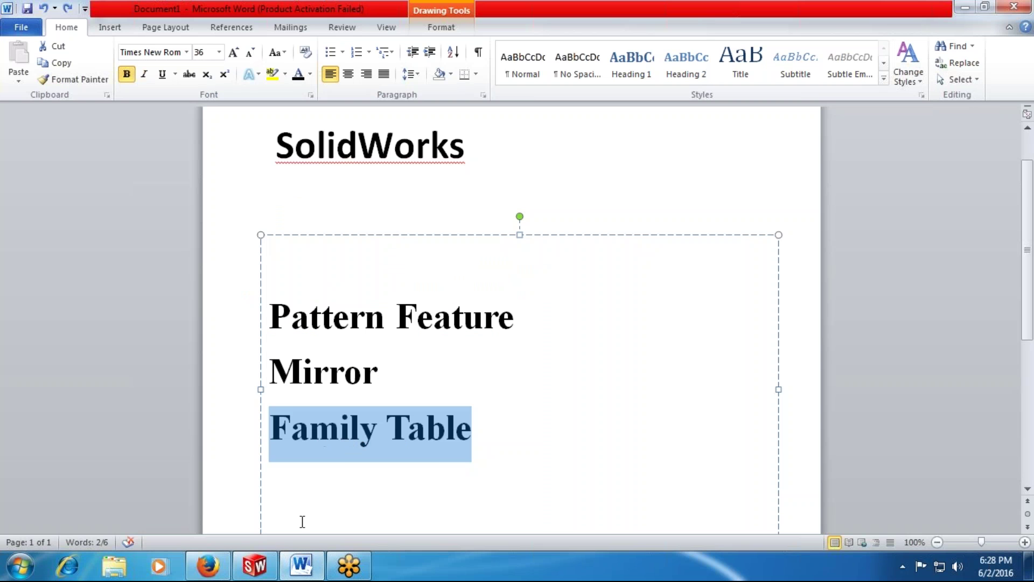
pyautogui.click(254, 566)
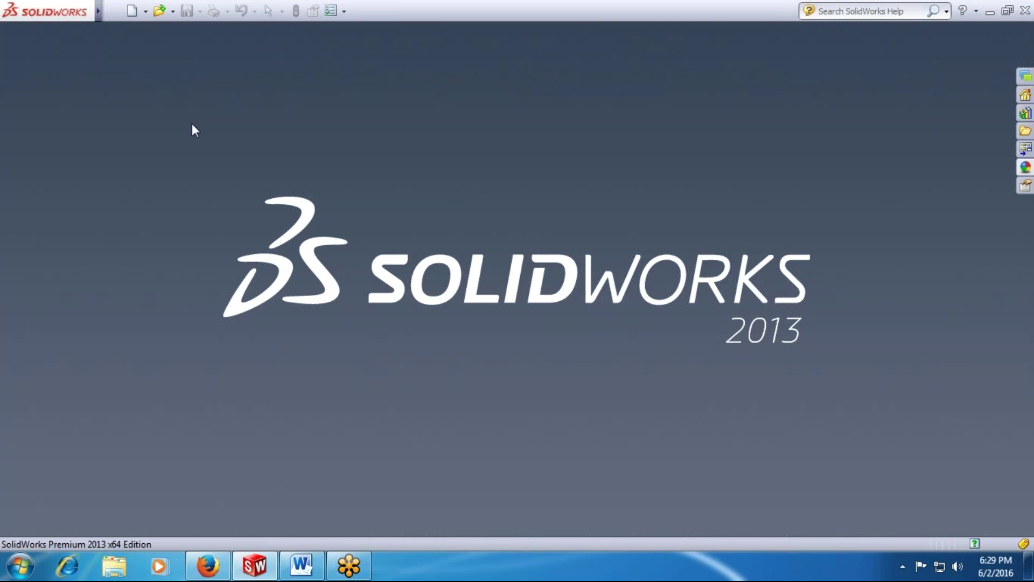
pyautogui.moveTo(98, 10)
pyautogui.click(140, 10)
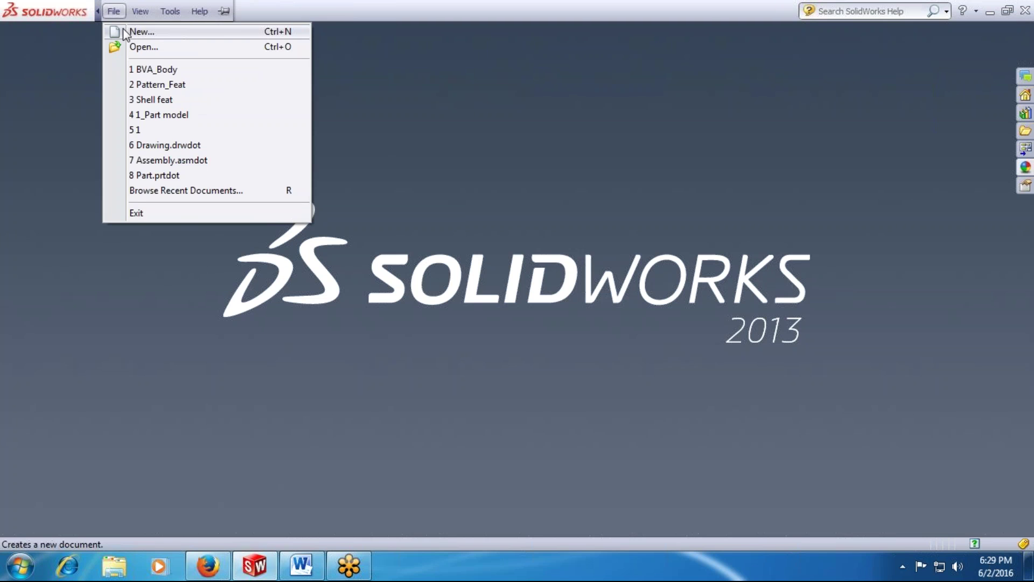
# Create a new part document from File > New and save it as Washer.
pyautogui.click(140, 32)
pyautogui.doubleClick(252, 169)
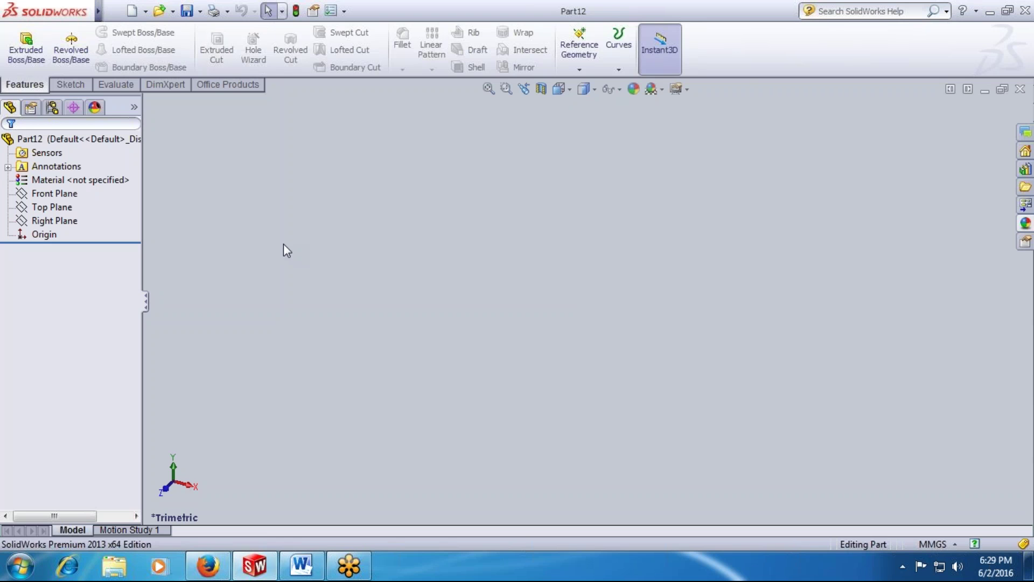
pyautogui.hotkey('ctrl', 's')
pyautogui.write('W')
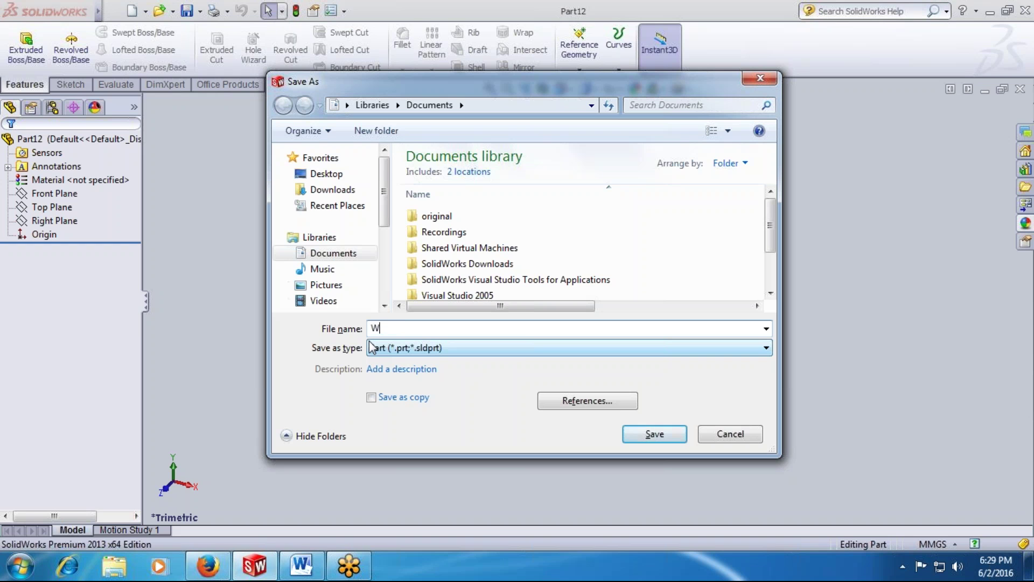
pyautogui.write('asher')
pyautogui.press('Return')
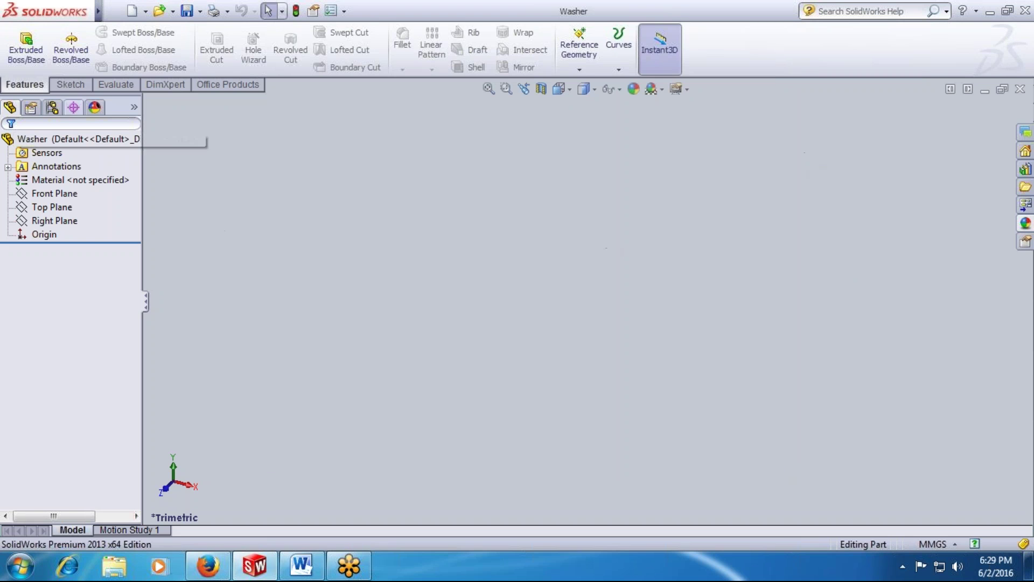
pyautogui.click(70, 85)
# Start a sketch on the Top Plane and draw a circle centred on the origin.
pyautogui.click(20, 43)
pyautogui.click(407, 297)
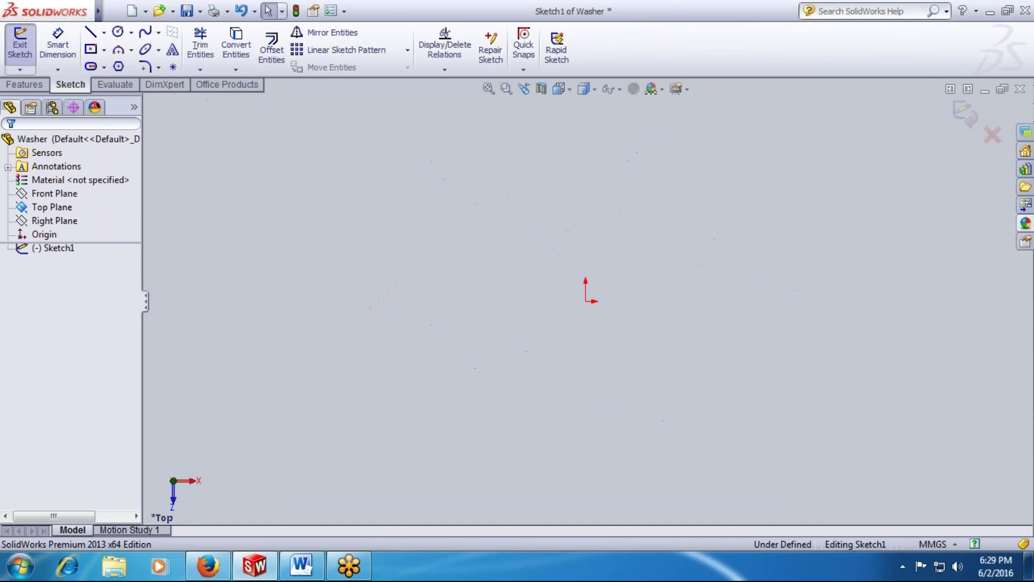
pyautogui.click(118, 32)
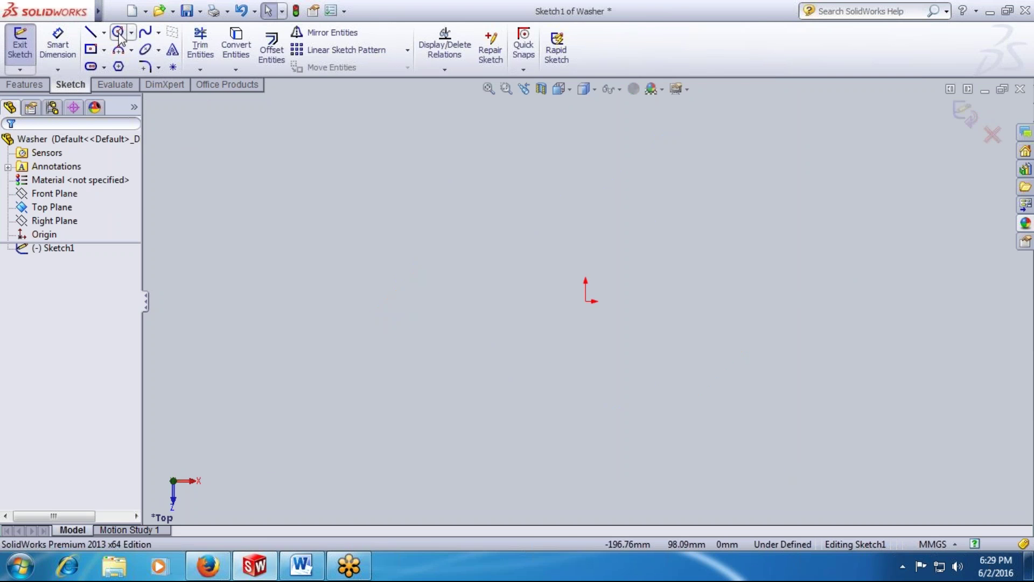
pyautogui.click(586, 301)
pyautogui.click(585, 236)
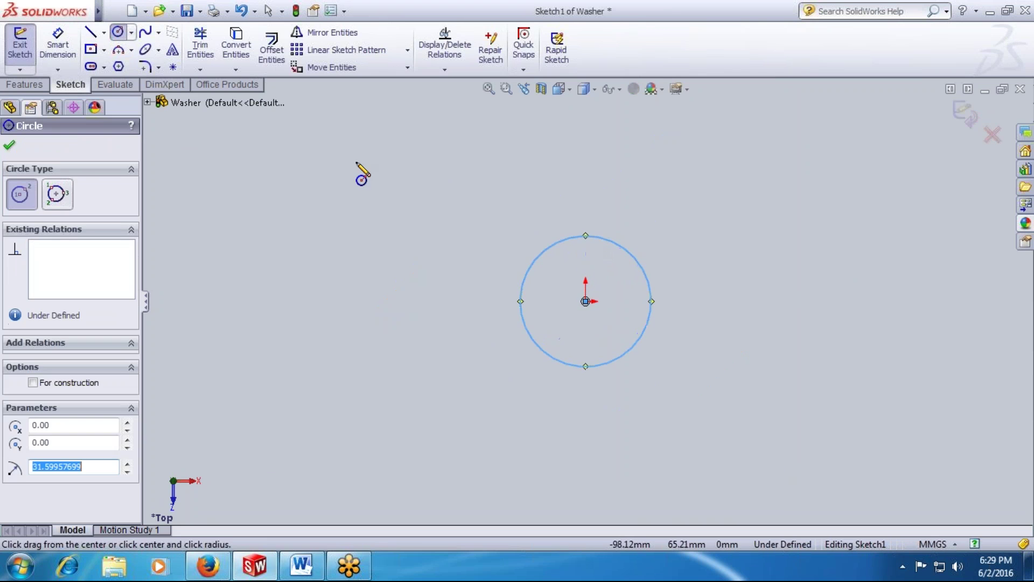
# Dimension the inner circle to ø14 and move its label near the circle.
pyautogui.click(74, 55)
pyautogui.click(553, 247)
pyautogui.click(531, 213)
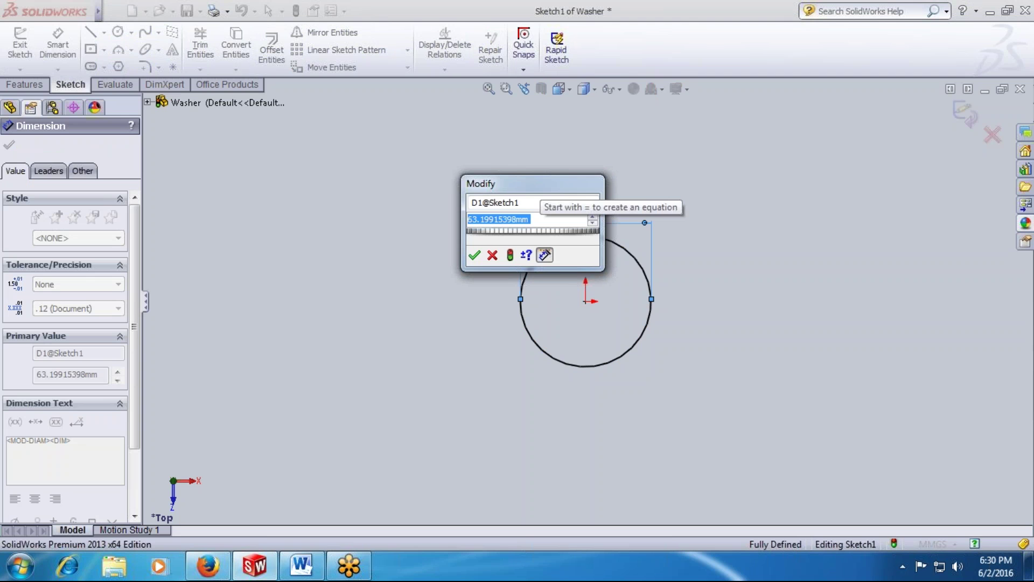
pyautogui.write('1')
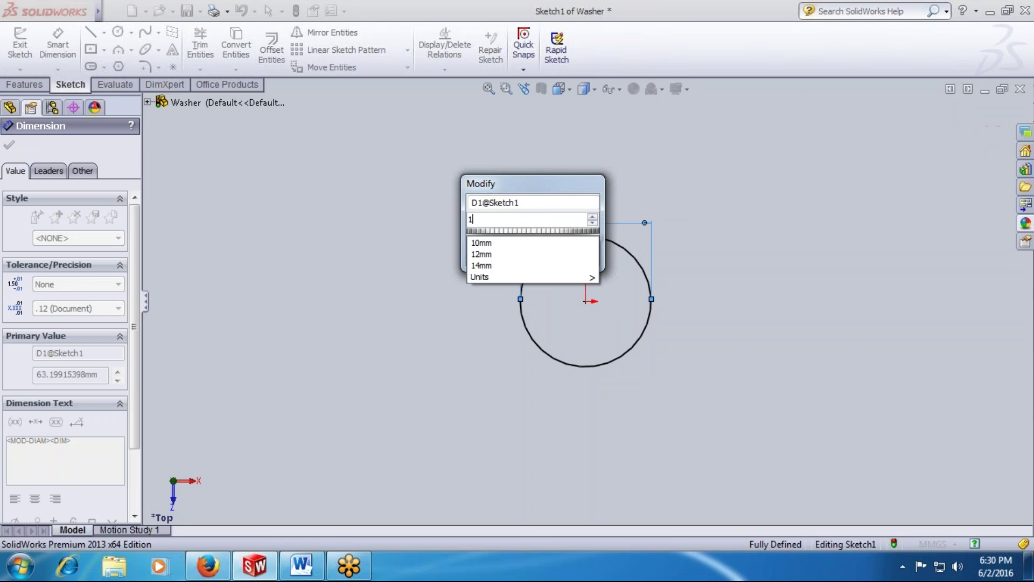
pyautogui.write('4')
pyautogui.press('Return')
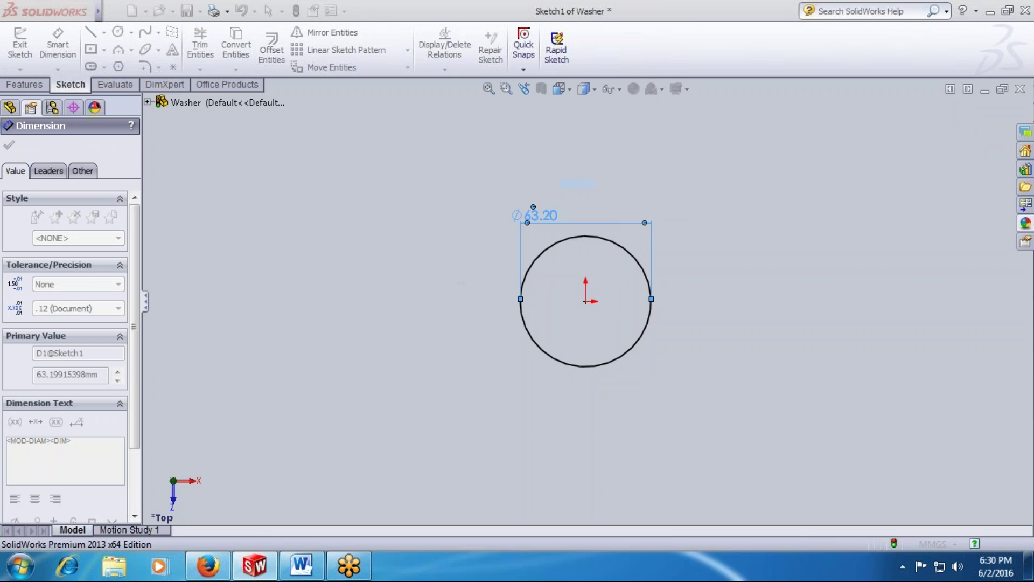
pyautogui.click(597, 334)
pyautogui.scroll(-4, 589, 290)
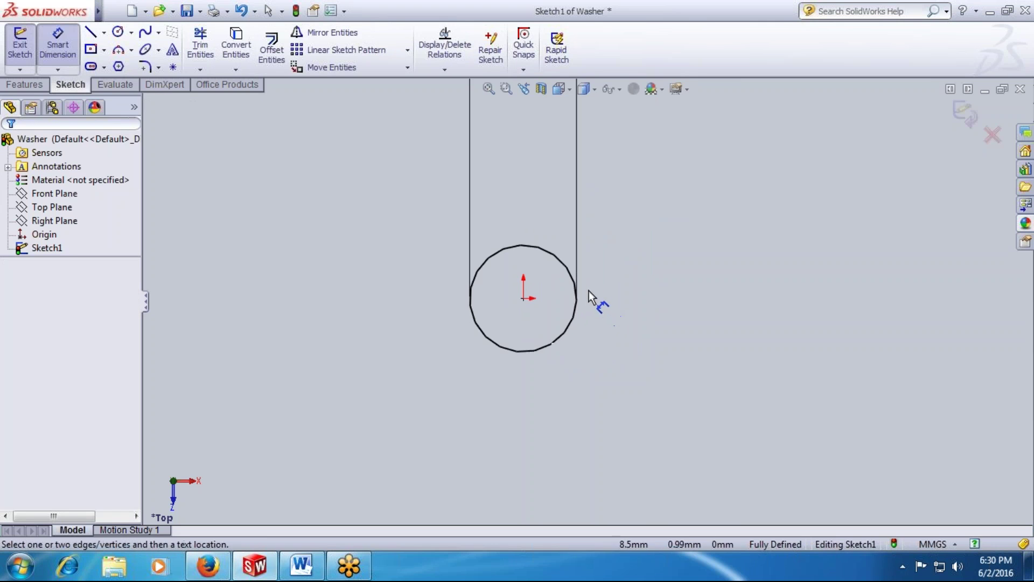
pyautogui.scroll(2, 576, 305)
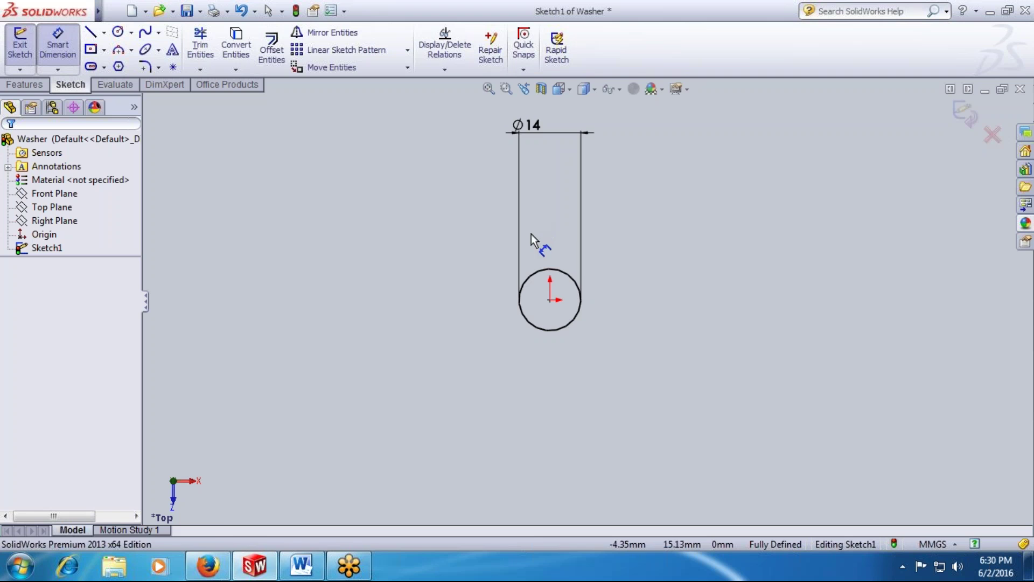
pyautogui.moveTo(526, 132); pyautogui.dragTo(530, 245)
pyautogui.click(565, 295)
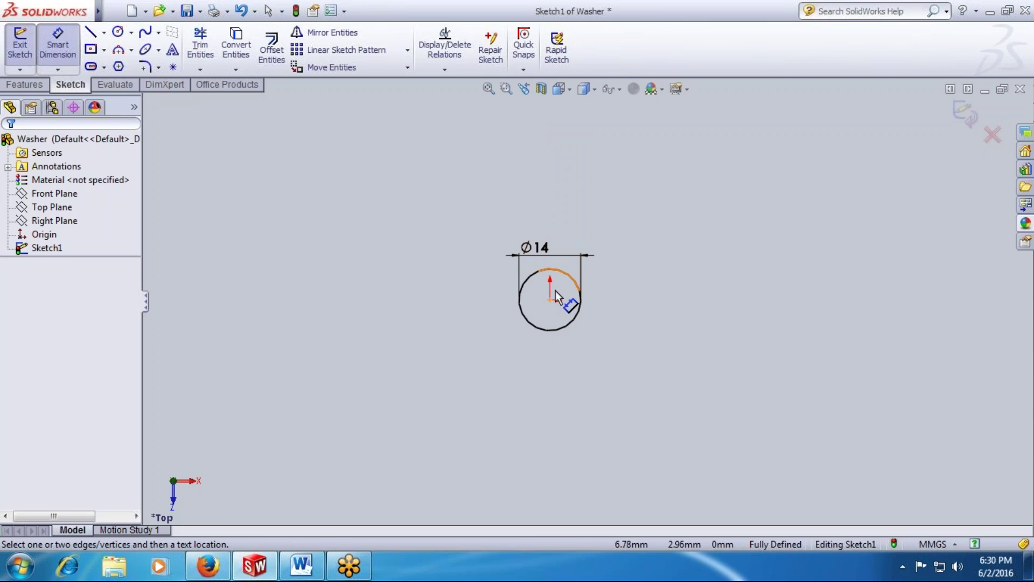
# Draw a second concentric circle, dimension it ø28, and exit the sketch.
pyautogui.click(117, 32)
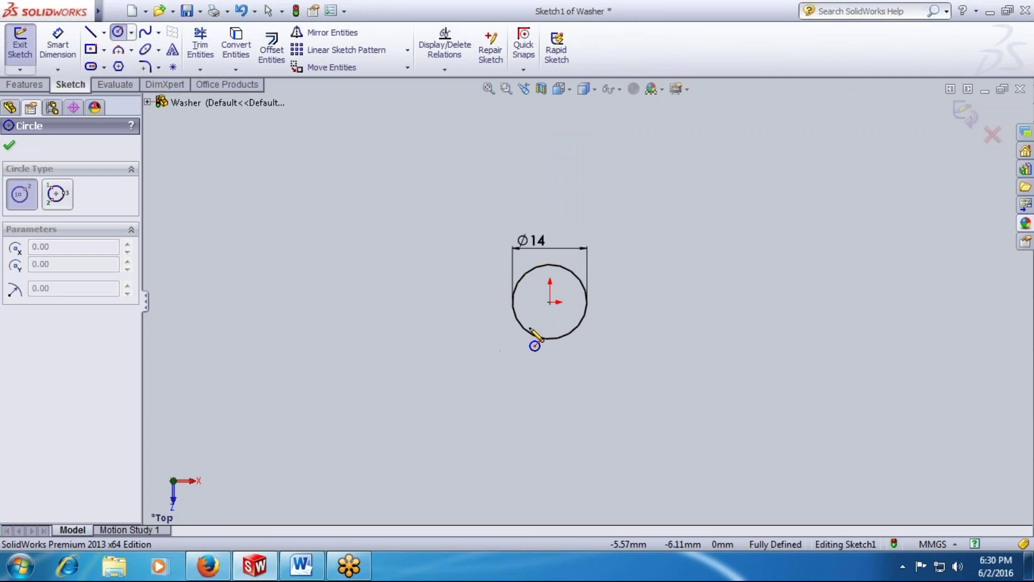
pyautogui.click(550, 302)
pyautogui.click(550, 232)
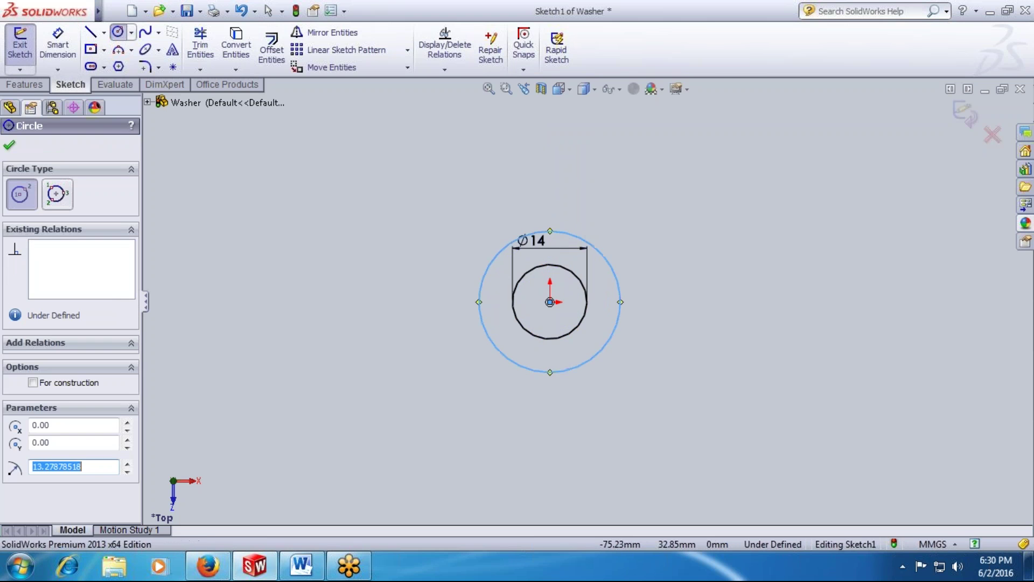
pyautogui.click(58, 46)
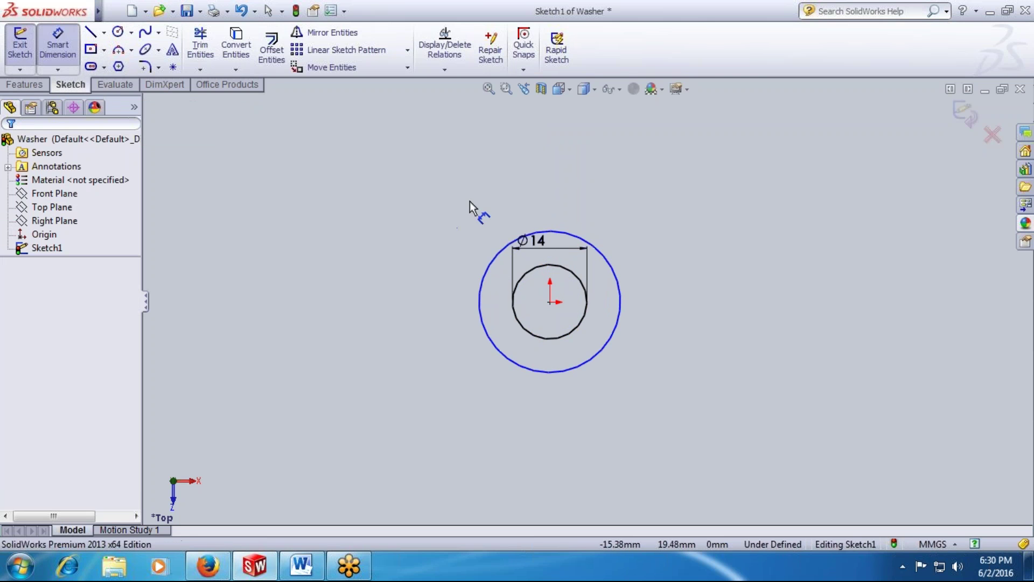
pyautogui.click(609, 253)
pyautogui.click(494, 216)
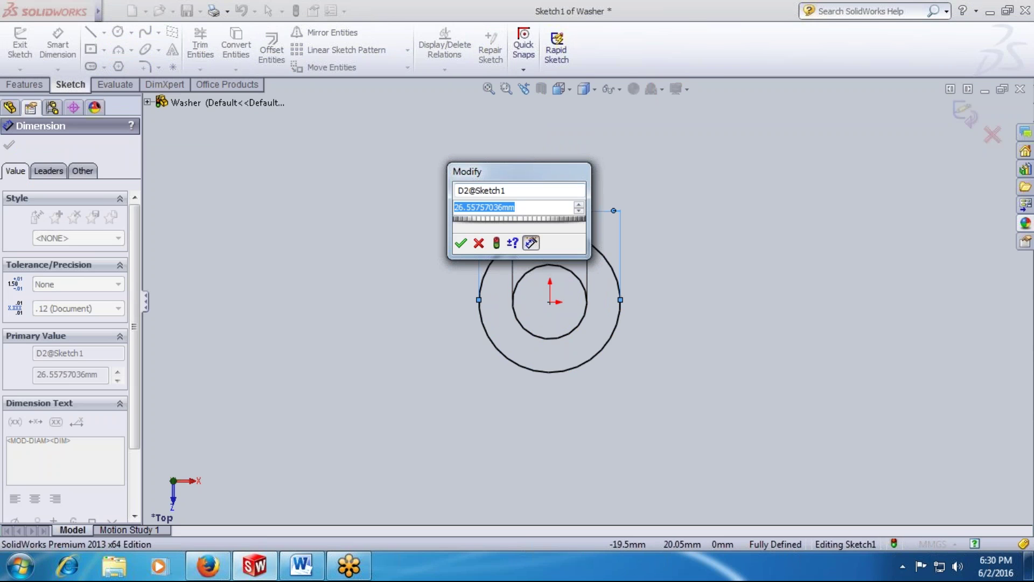
pyautogui.moveTo(469, 179); pyautogui.dragTo(346, 138)
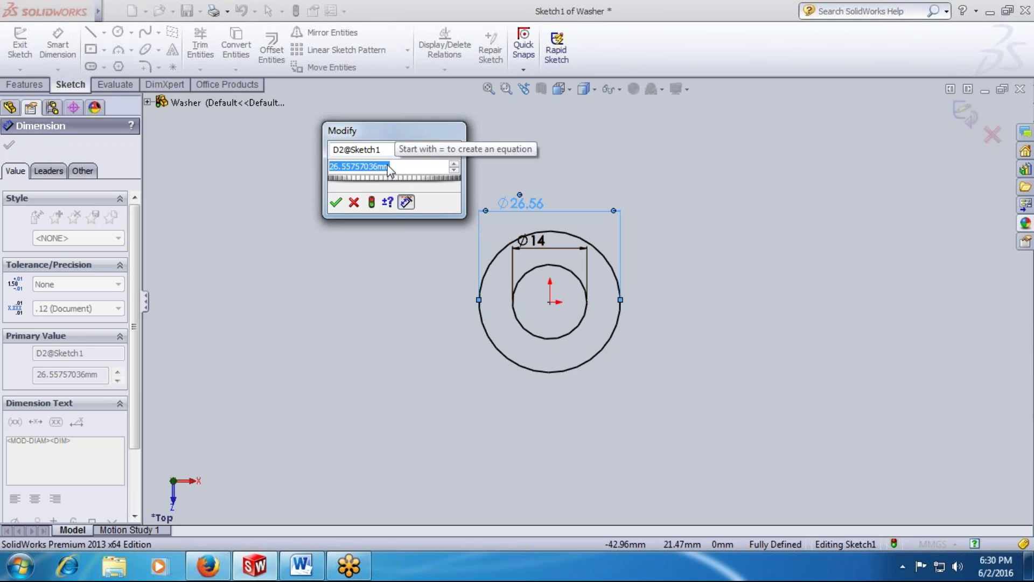
pyautogui.write('28')
pyautogui.press('Return')
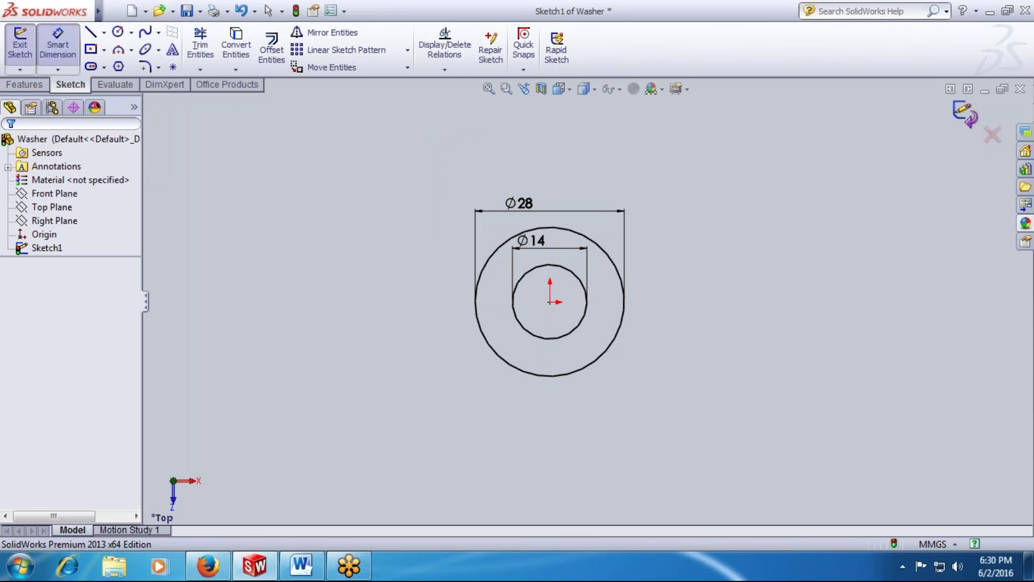
pyautogui.click(964, 113)
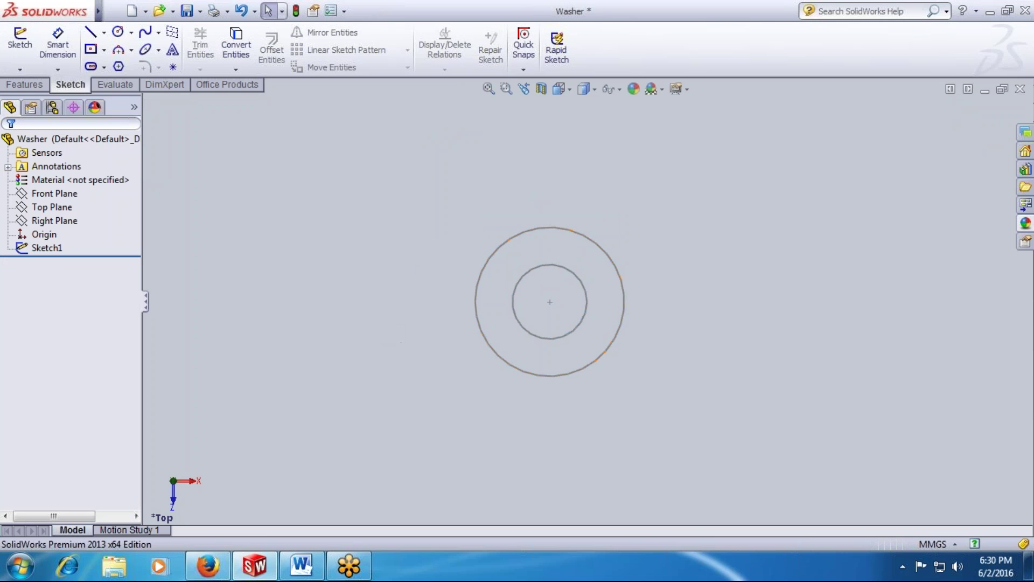
# Switch to isometric and start an Extruded Boss on Sketch1 with Selected Contours cleared.
pyautogui.hotkey('shift', 'Left')
pyautogui.hotkey('shift', 'Left')
pyautogui.hotkey('ctrl', '7')
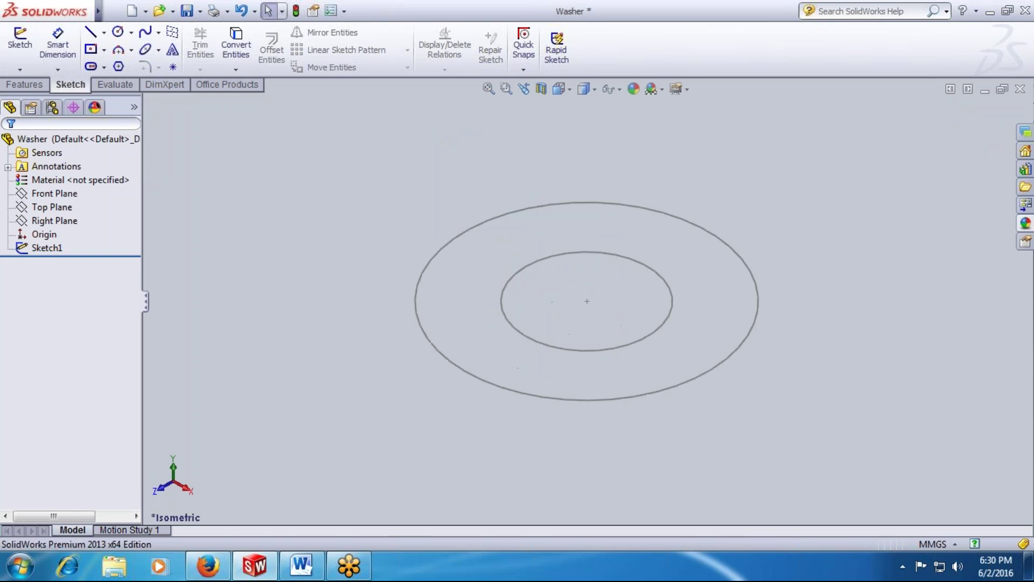
pyautogui.click(25, 84)
pyautogui.click(26, 50)
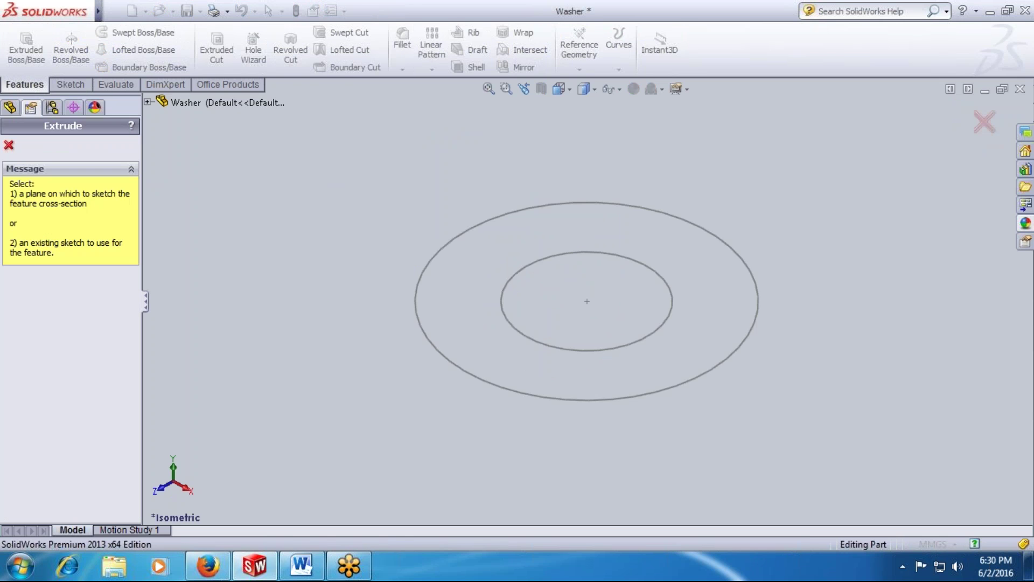
pyautogui.click(421, 267)
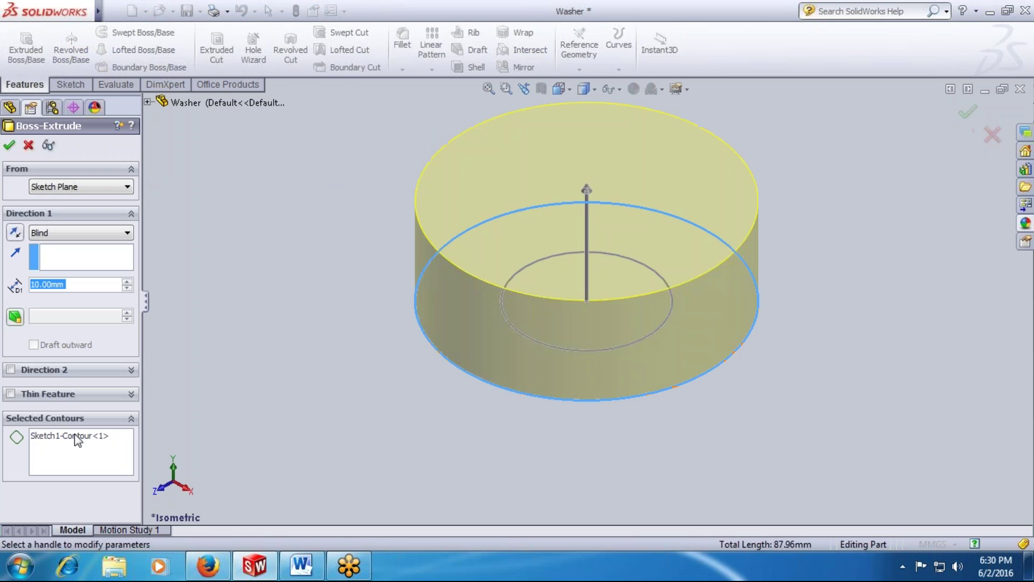
pyautogui.rightClick(55, 446)
pyautogui.click(75, 453)
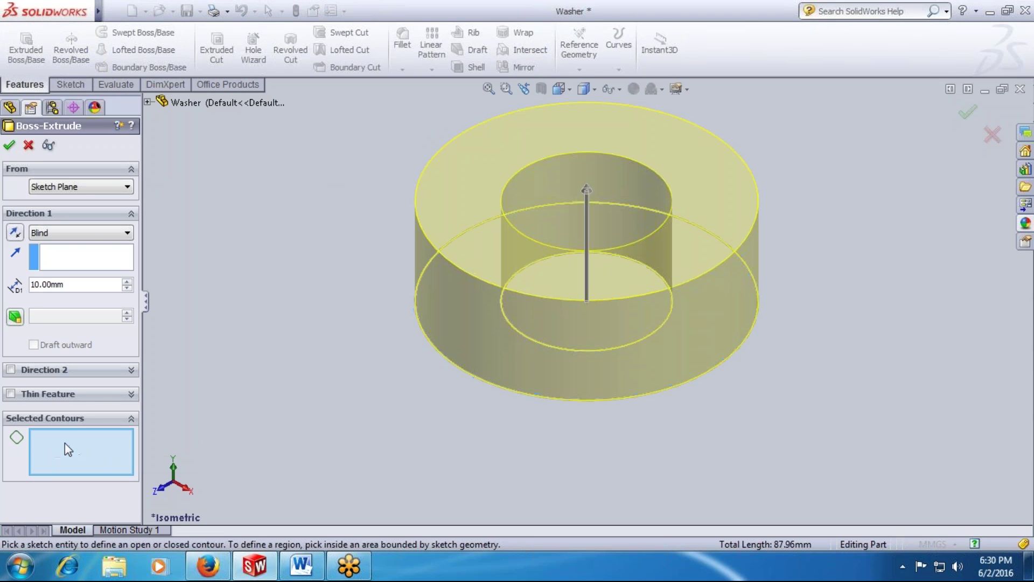
# Set the extrusion to Blind at 2 mm depth and accept it.
pyautogui.click(76, 284)
pyautogui.write('2')
pyautogui.press('Return')
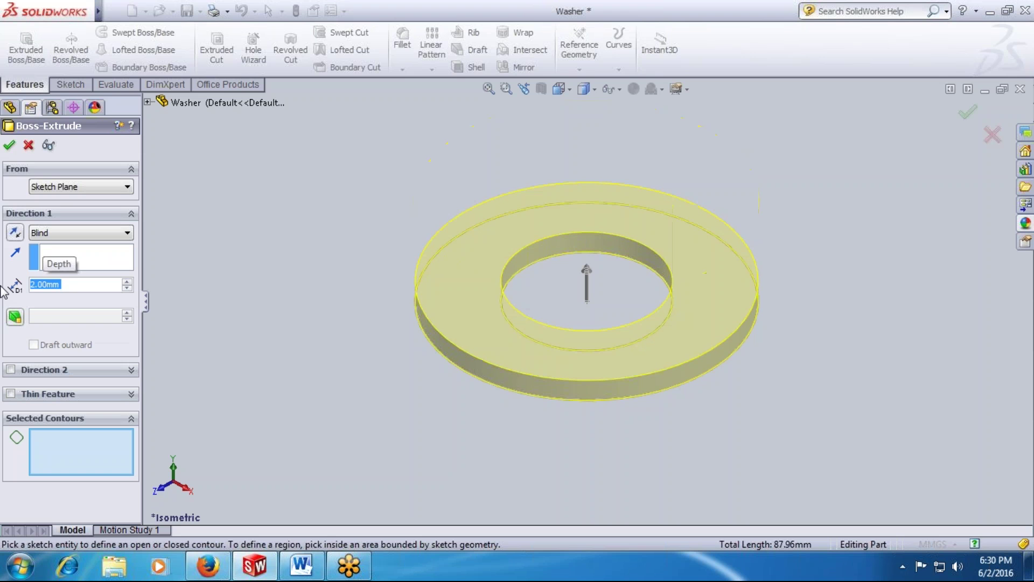
pyautogui.click(49, 234)
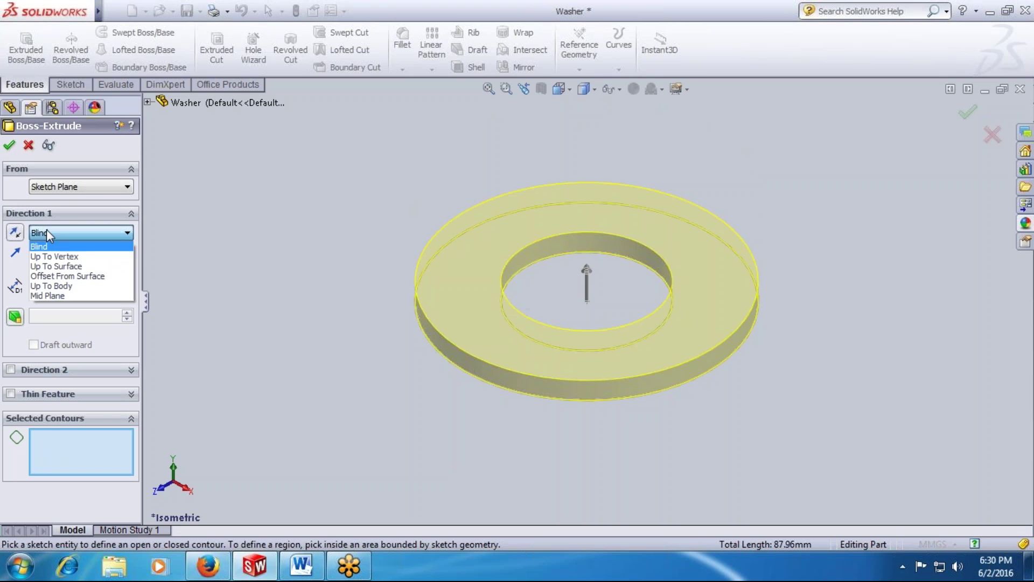
pyautogui.click(46, 233)
pyautogui.click(10, 144)
pyautogui.click(222, 240)
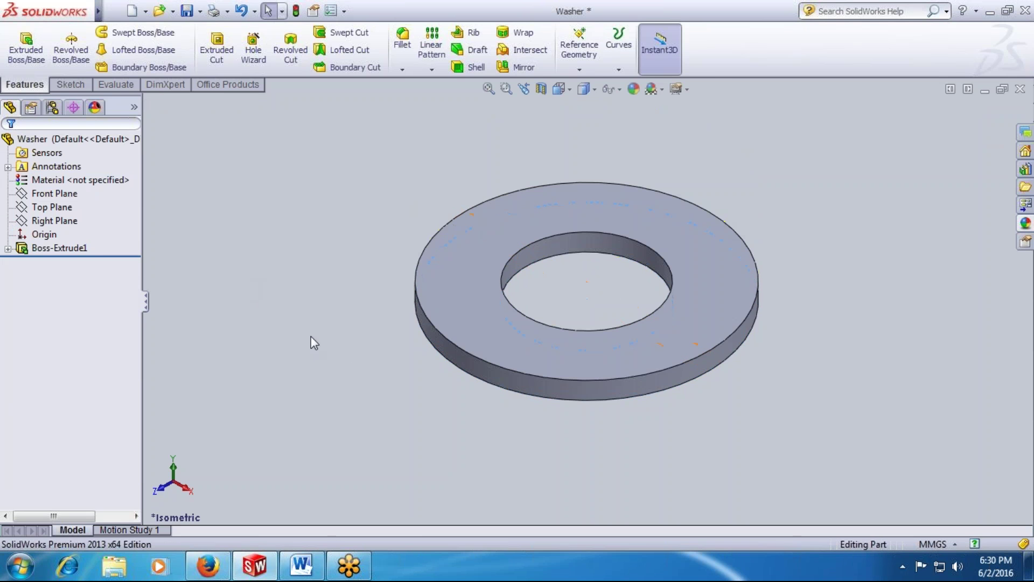
pyautogui.scroll(-2, 441, 386)
# Inspect the washer from below, then start a Design Table via Insert > Tables.
pyautogui.scroll(2, 529, 412)
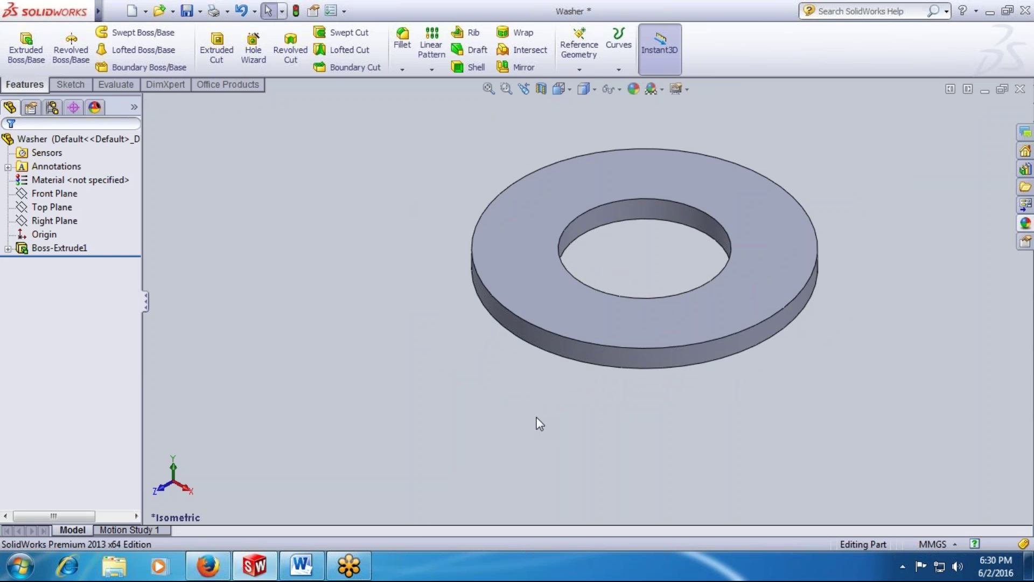
pyautogui.press('Up')
pyautogui.press('Up')
pyautogui.press('Up')
pyautogui.press('Up')
pyautogui.press('Up')
pyautogui.hotkey('ctrl', '7')
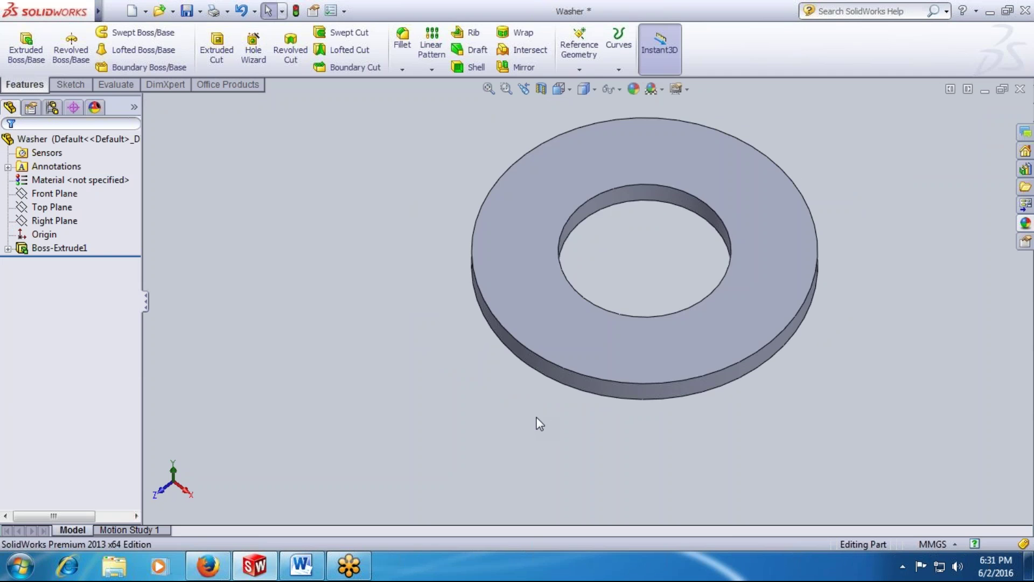
pyautogui.hotkey('alt', 'Left')
pyautogui.hotkey('ctrl', '7')
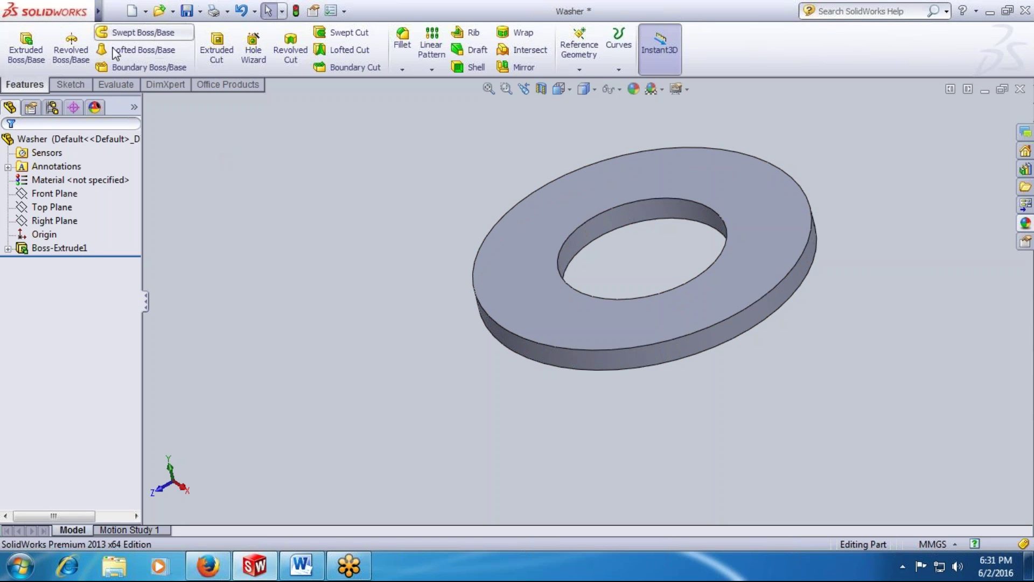
pyautogui.moveTo(98, 11)
pyautogui.click(166, 10)
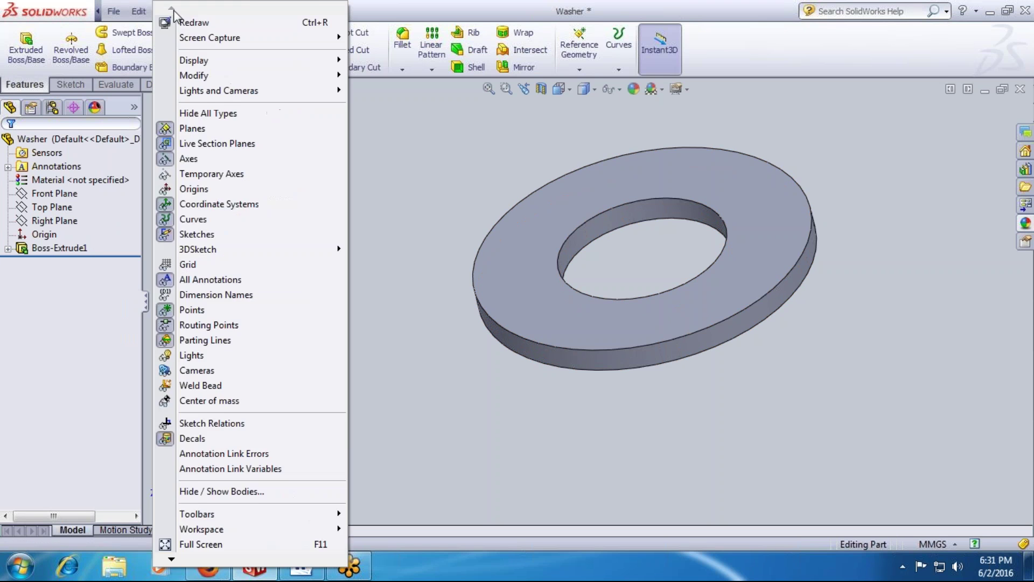
pyautogui.moveTo(198, 12)
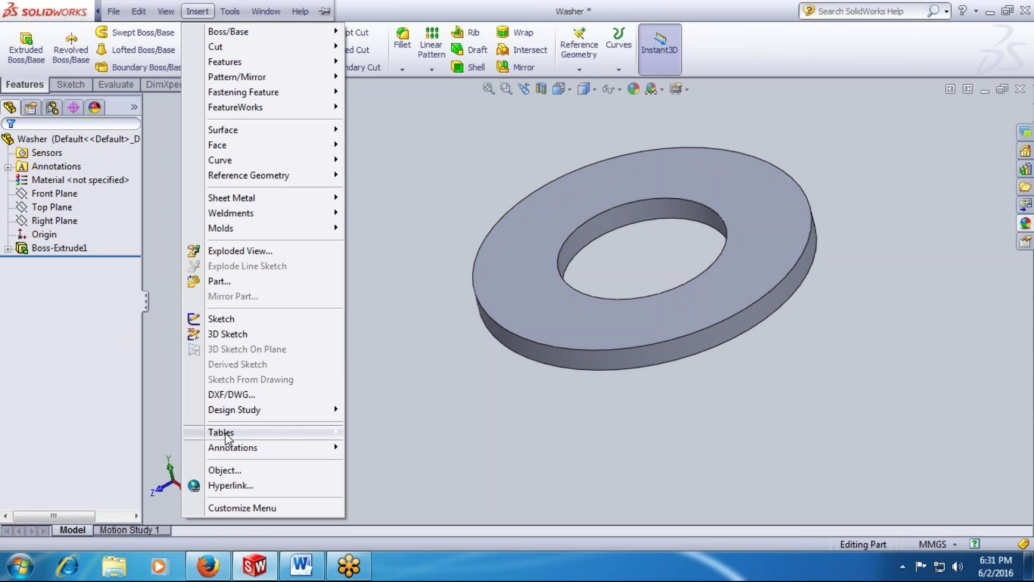
pyautogui.moveTo(231, 436)
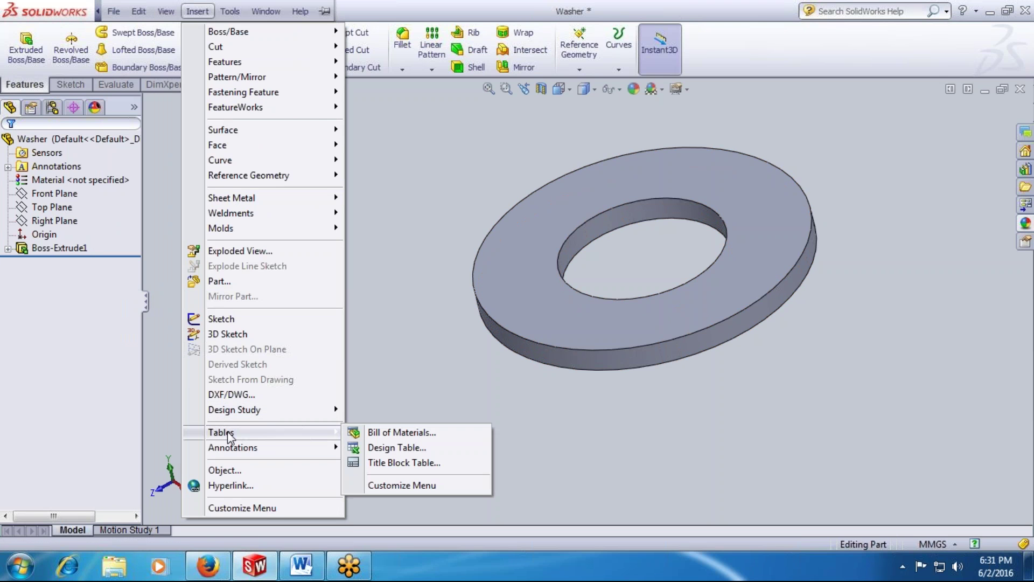
pyautogui.click(388, 448)
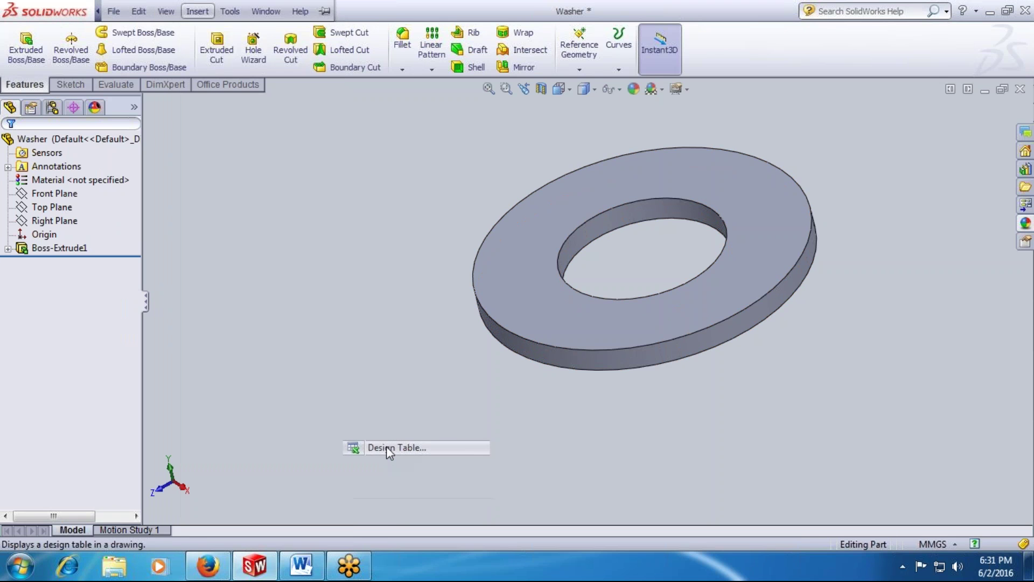
# Check the Word notes, then return to the Design Table settings in SolidWorks.
pyautogui.moveTo(307, 574)
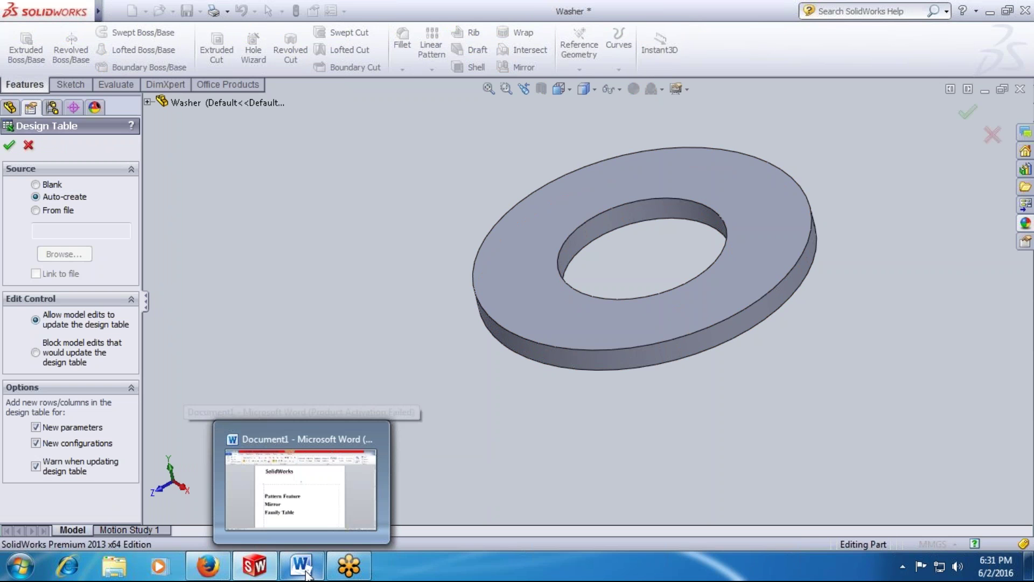
pyautogui.click(307, 574)
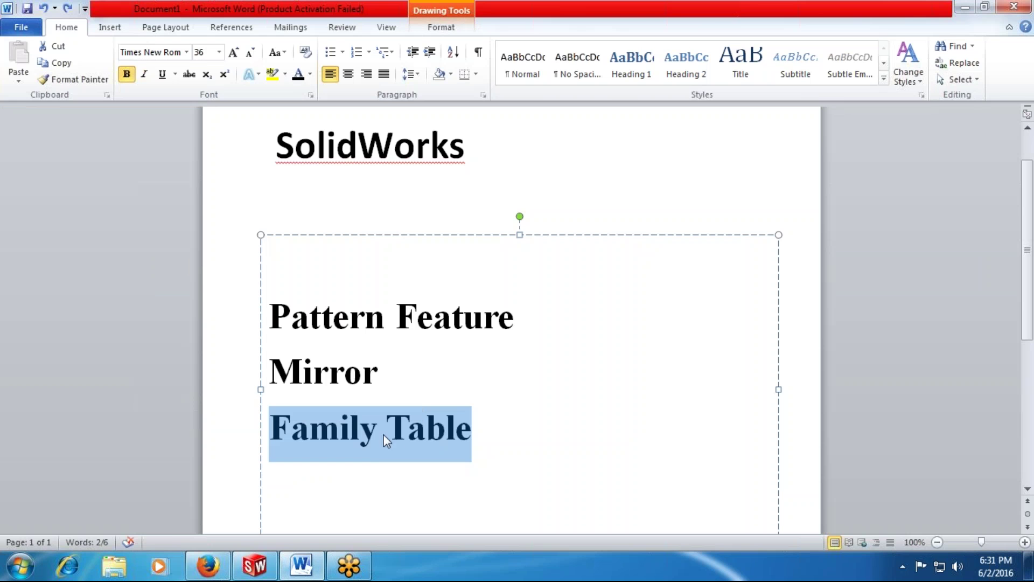
pyautogui.click(254, 566)
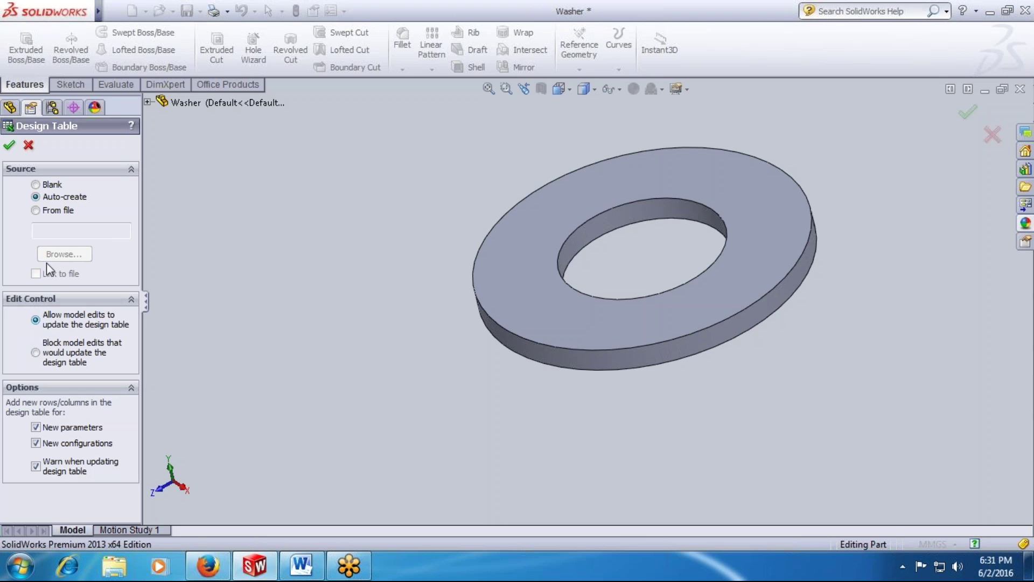
# Accept Auto-create and add D1@Sketch1, D2@Sketch1 and D1@Boss-Extrude1 to the design table.
pyautogui.click(8, 144)
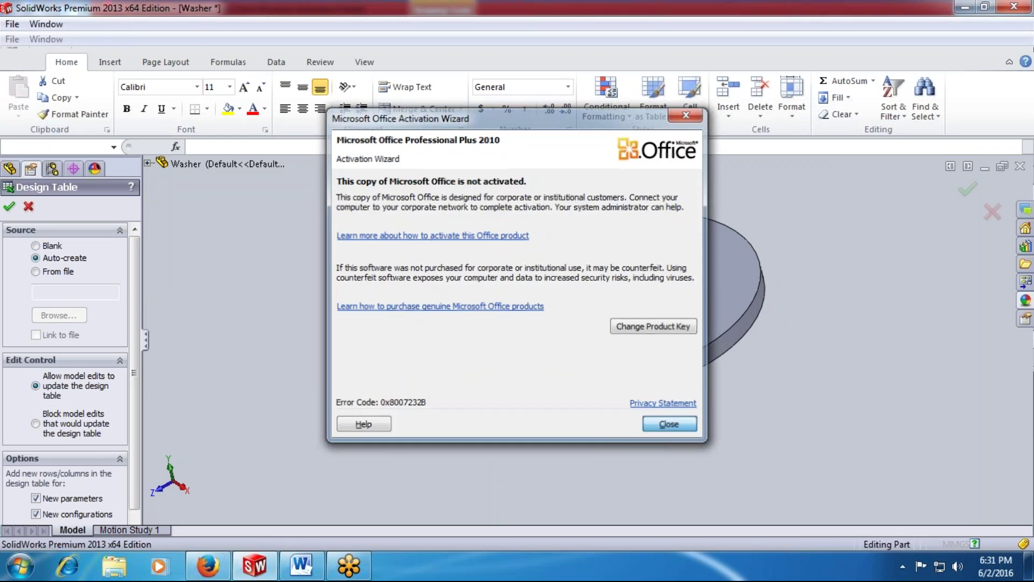
pyautogui.click(665, 420)
pyautogui.click(428, 280)
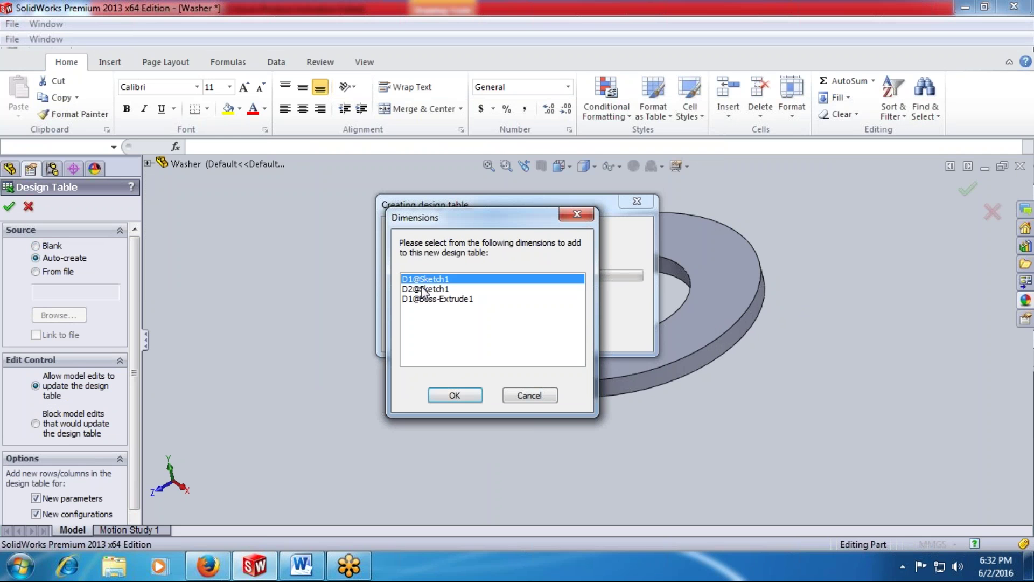
pyautogui.click(426, 291)
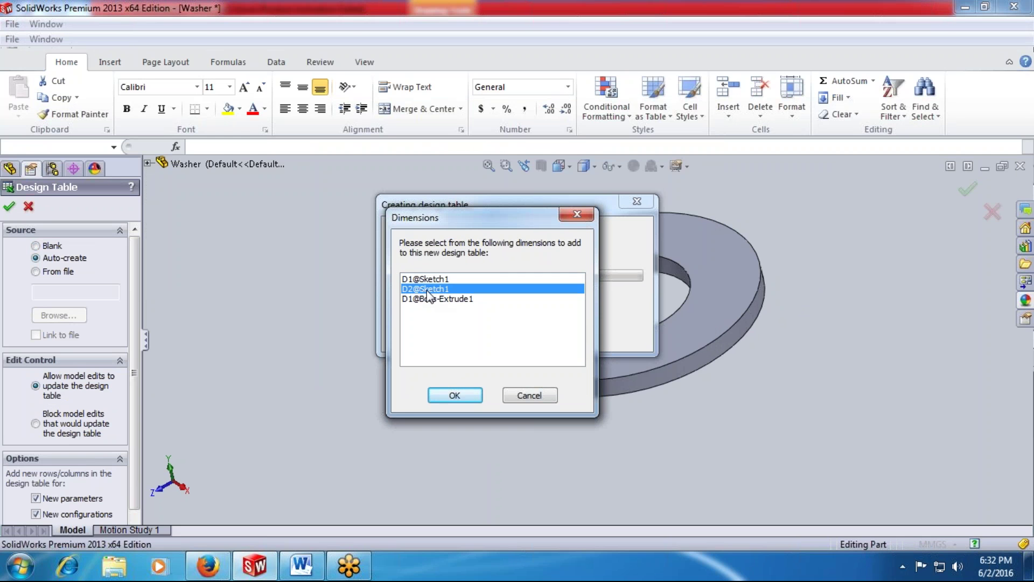
pyautogui.click(428, 299)
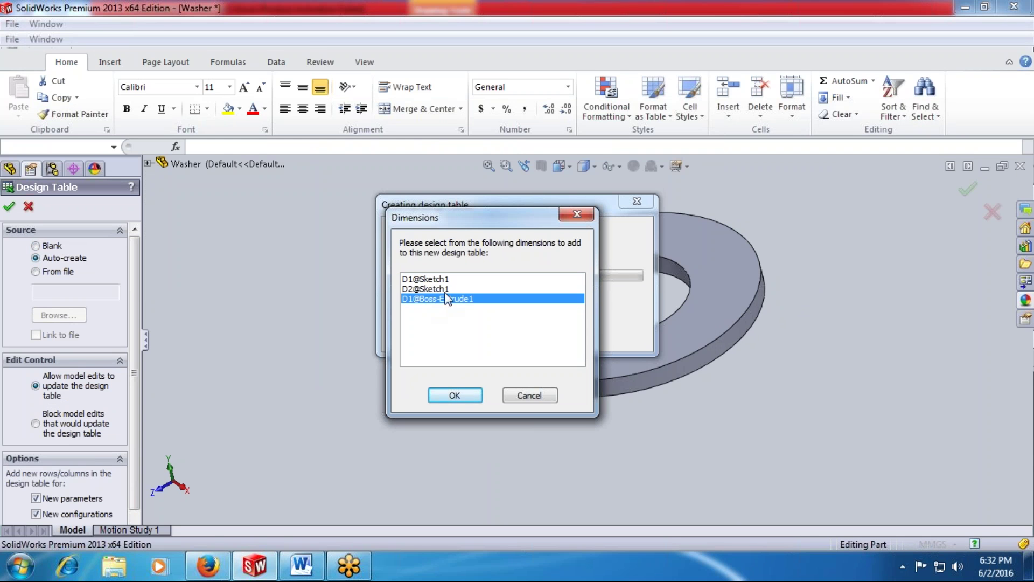
pyautogui.click(436, 280)
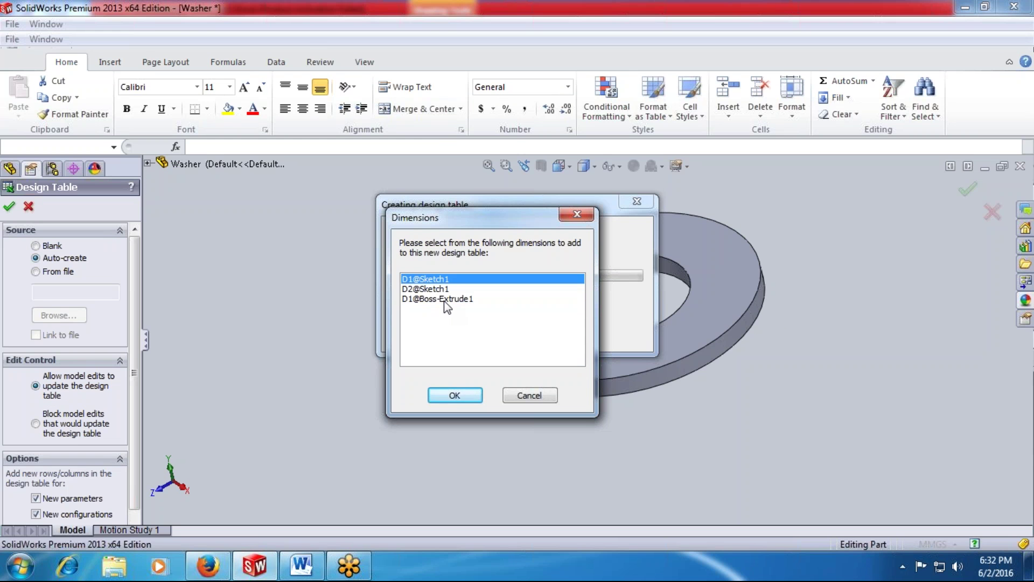
pyautogui.keyDown('shift'); pyautogui.click(444, 300); pyautogui.keyUp('shift')
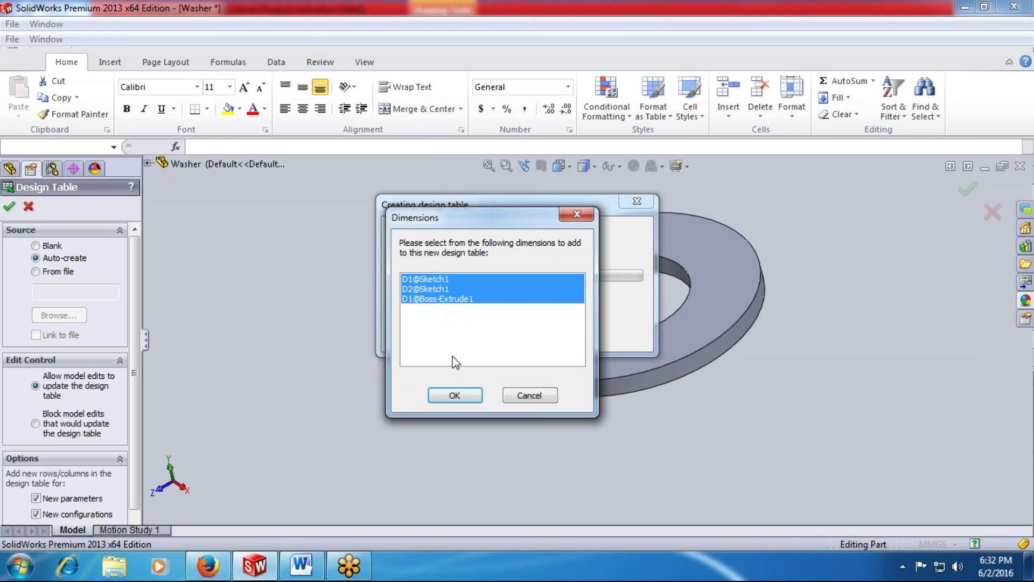
pyautogui.click(453, 396)
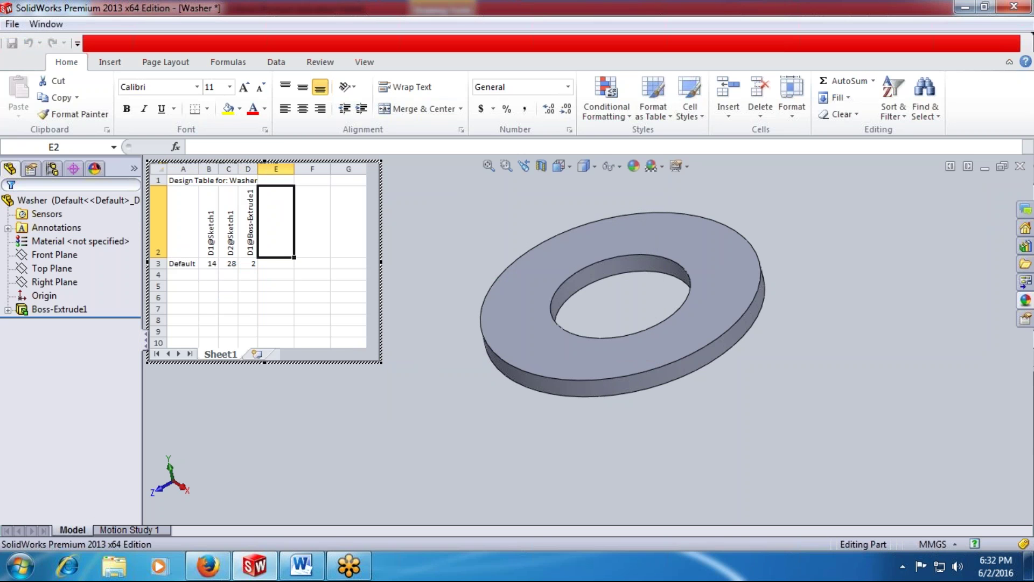
# Exit the embedded design table and briefly check the Word notes.
pyautogui.click(384, 365)
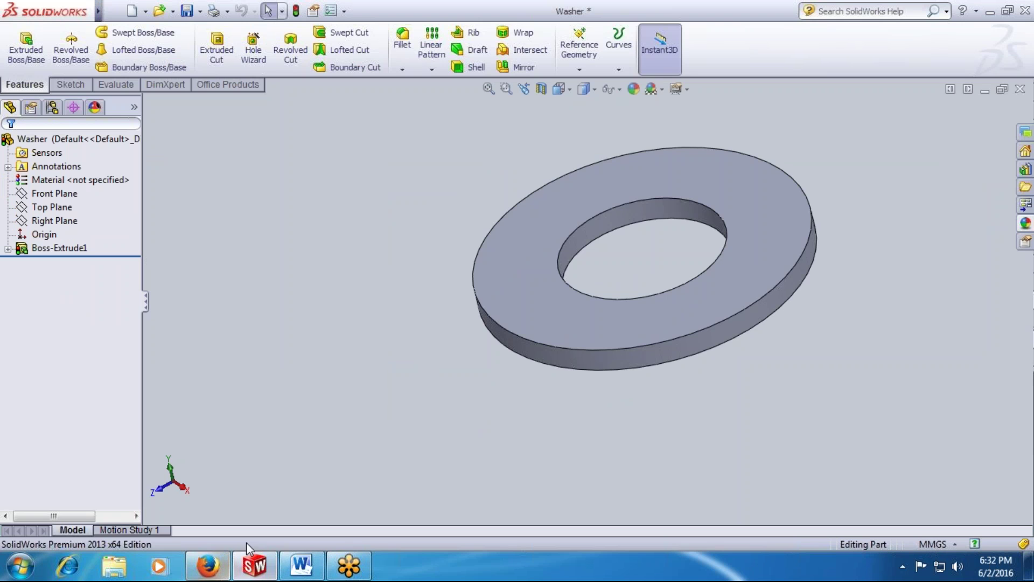
pyautogui.click(254, 568)
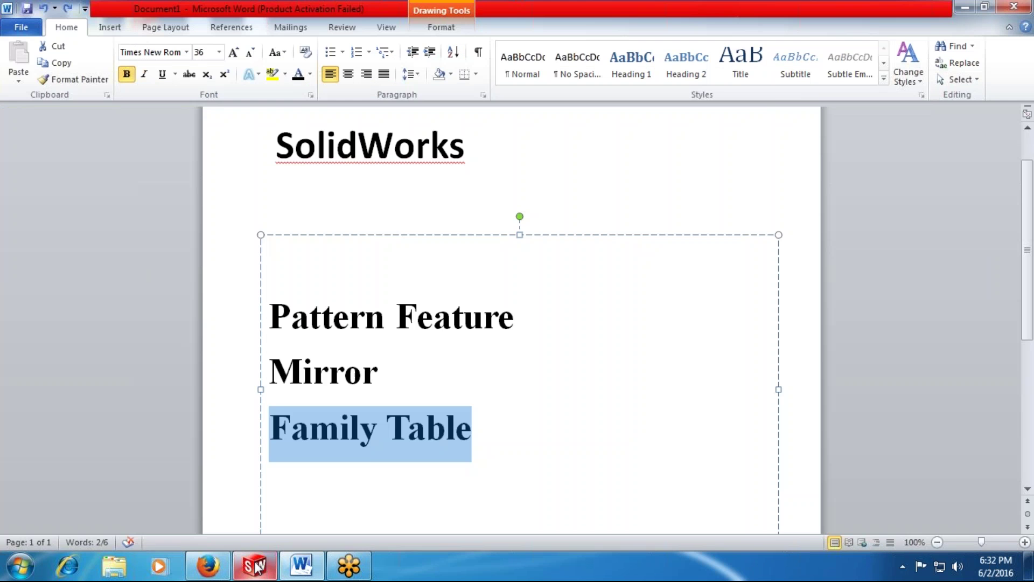
pyautogui.click(254, 568)
pyautogui.moveTo(223, 572)
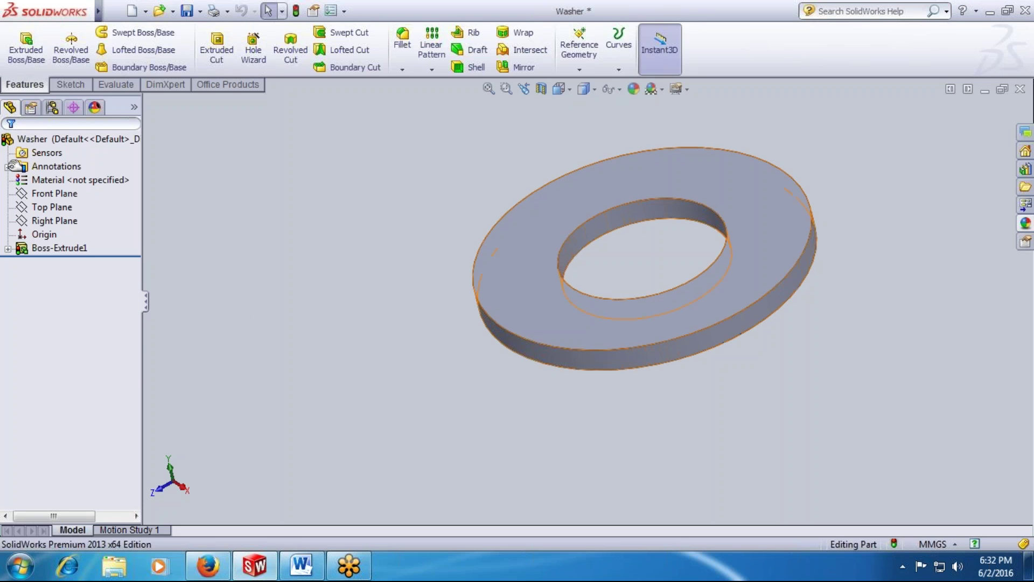
# Expand and collapse Annotations in the FeatureManager tree, then show the configuration list.
pyautogui.click(7, 166)
pyautogui.click(31, 178)
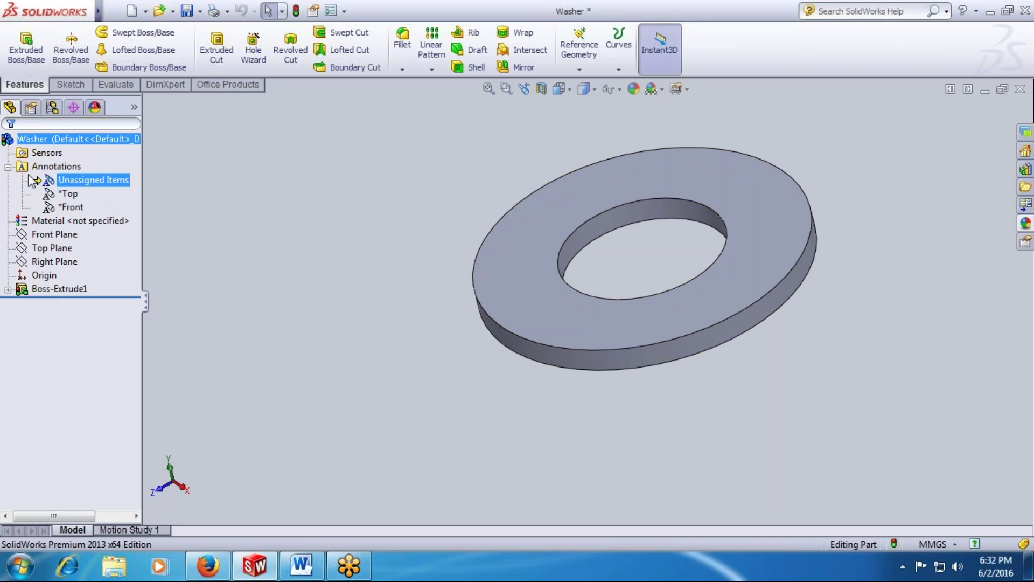
pyautogui.click(7, 166)
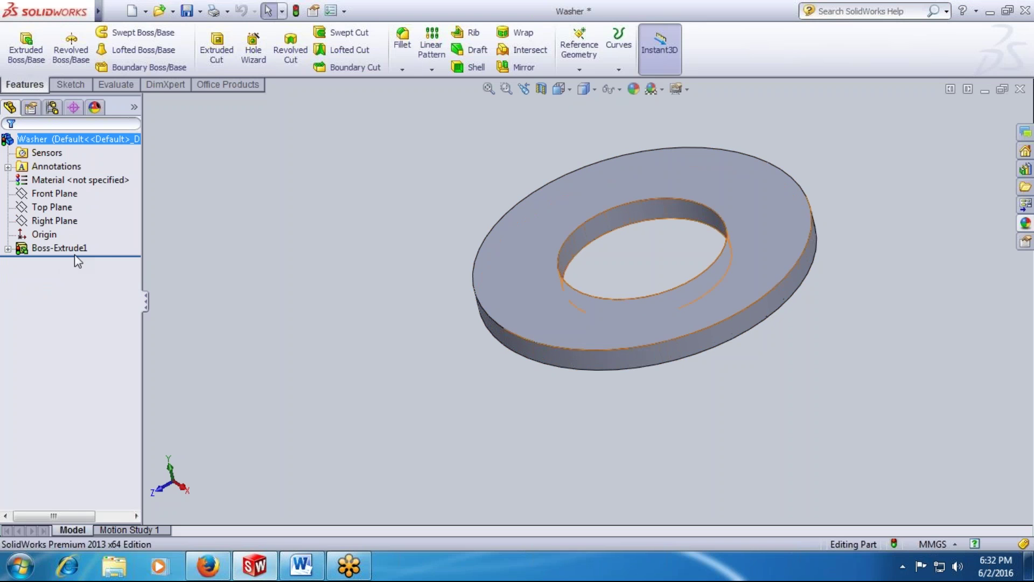
pyautogui.click(63, 260)
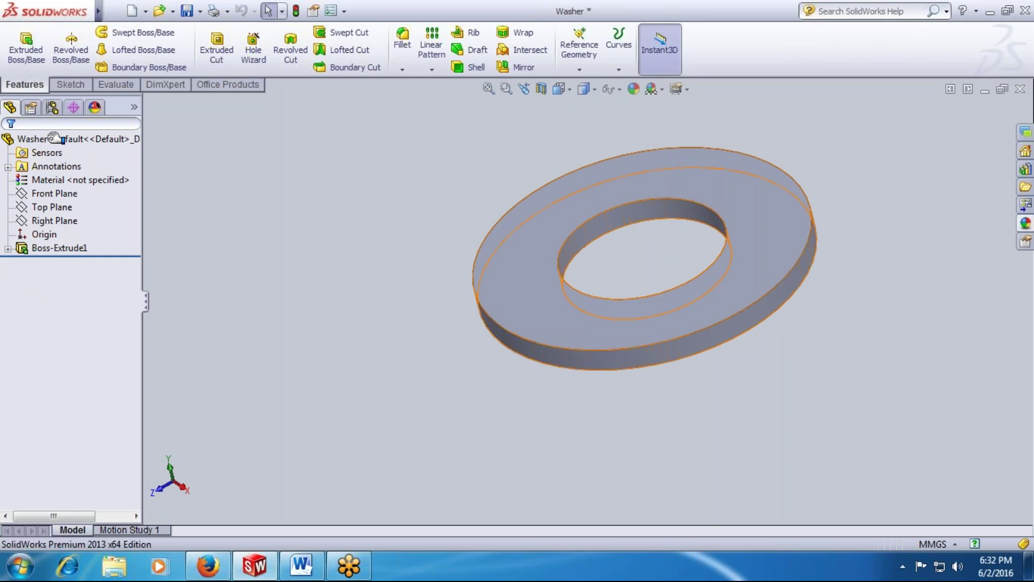
pyautogui.click(52, 107)
# Edit the Design Table from ConfigurationManager and add $COLOR and $DESCRIPTION parameter columns.
pyautogui.click(21, 154)
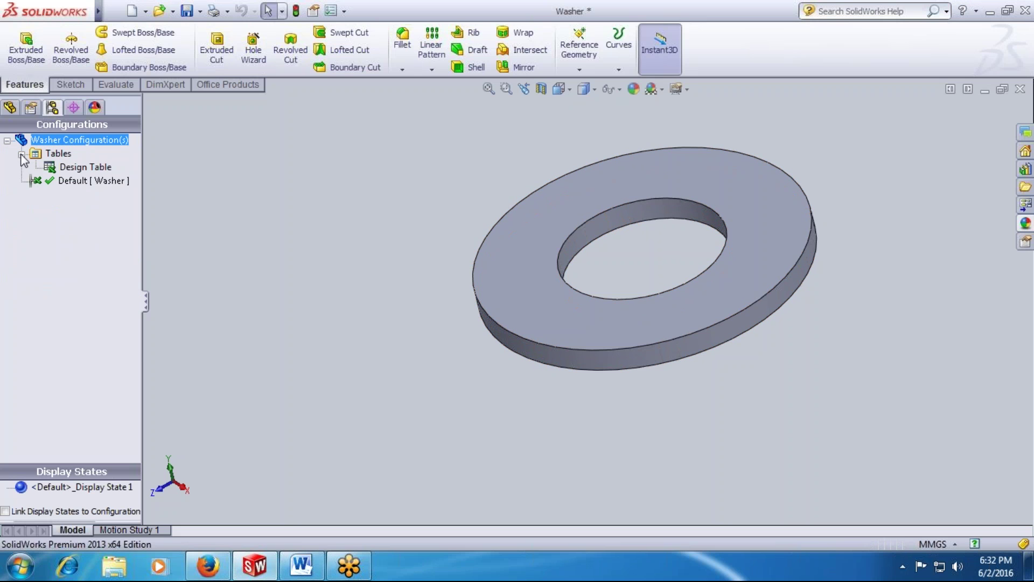
pyautogui.rightClick(74, 173)
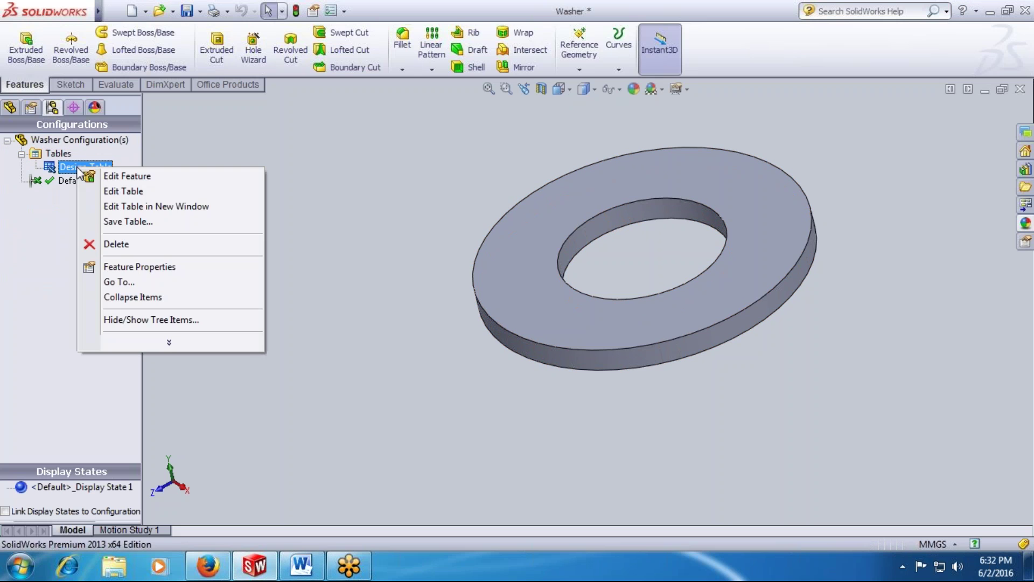
pyautogui.click(119, 191)
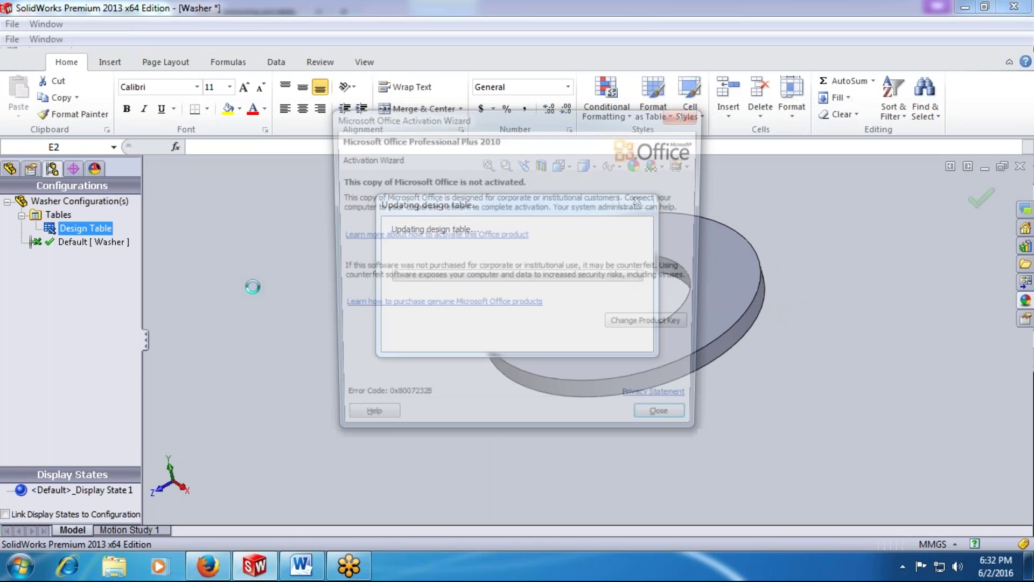
pyautogui.click(658, 411)
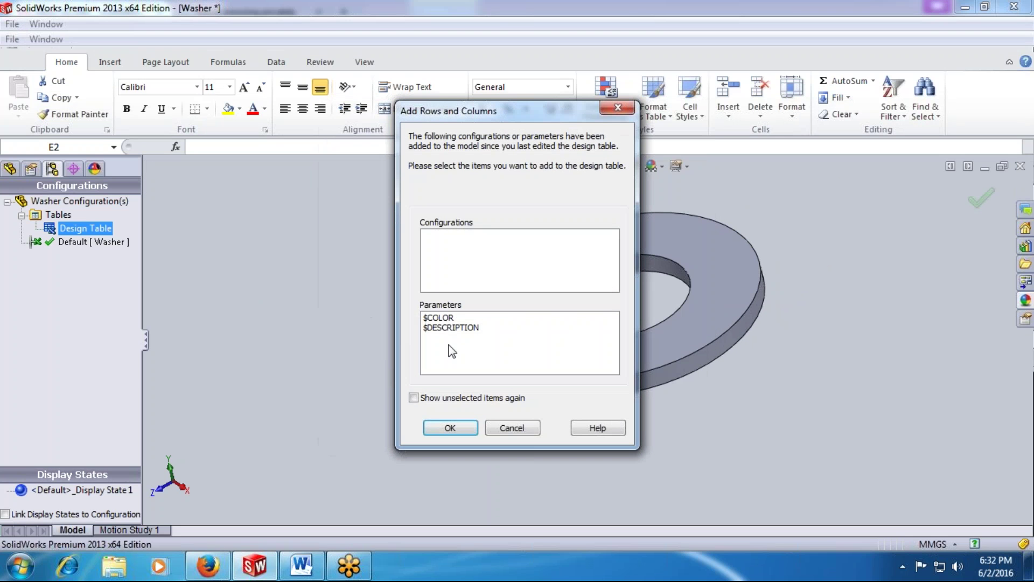
pyautogui.click(444, 319)
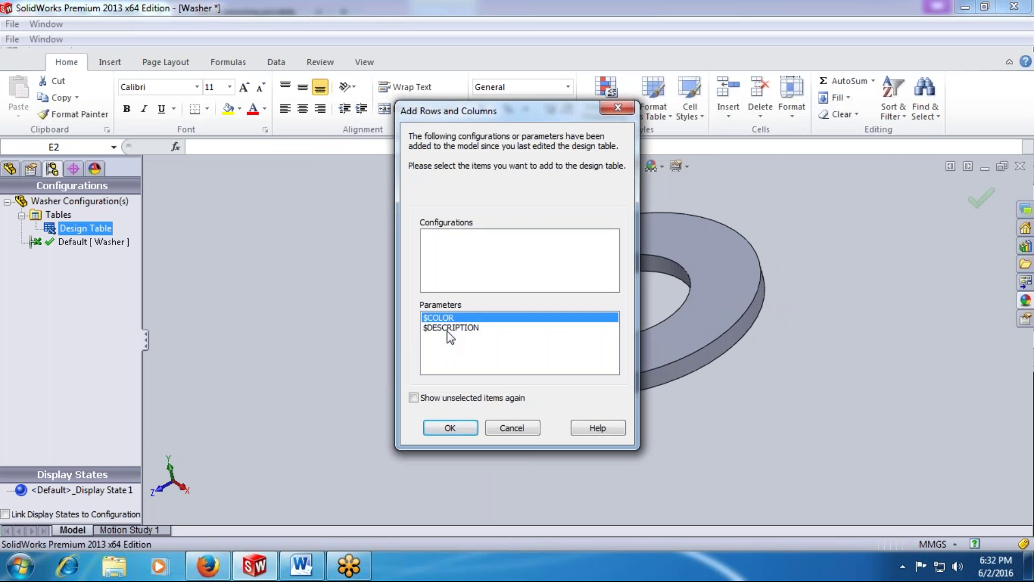
pyautogui.keyDown('shift'); pyautogui.click(447, 328); pyautogui.keyUp('shift')
pyautogui.click(450, 428)
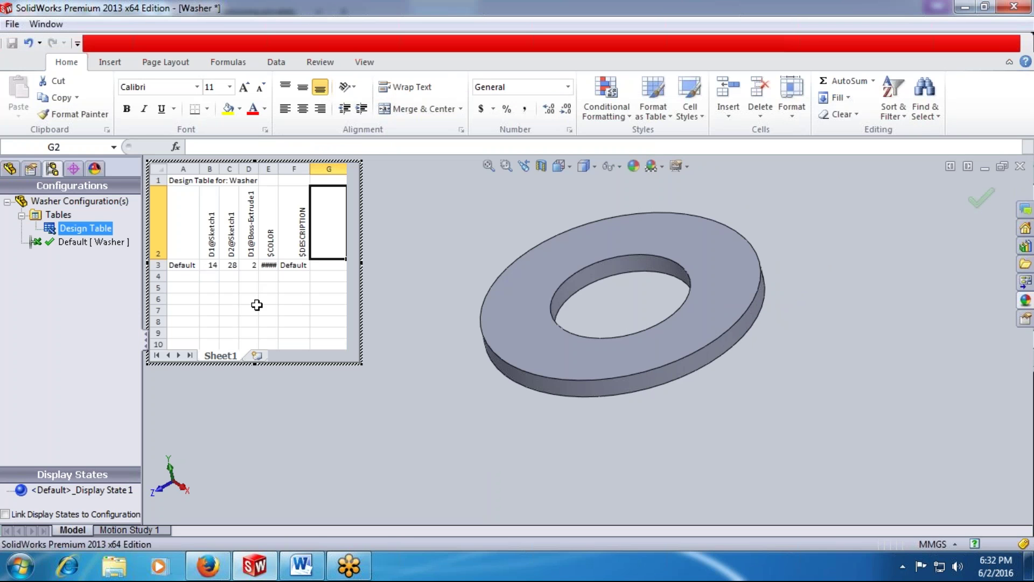
# Add configuration rows M10, M8 and M6 in cells A4 to A6.
pyautogui.click(181, 274)
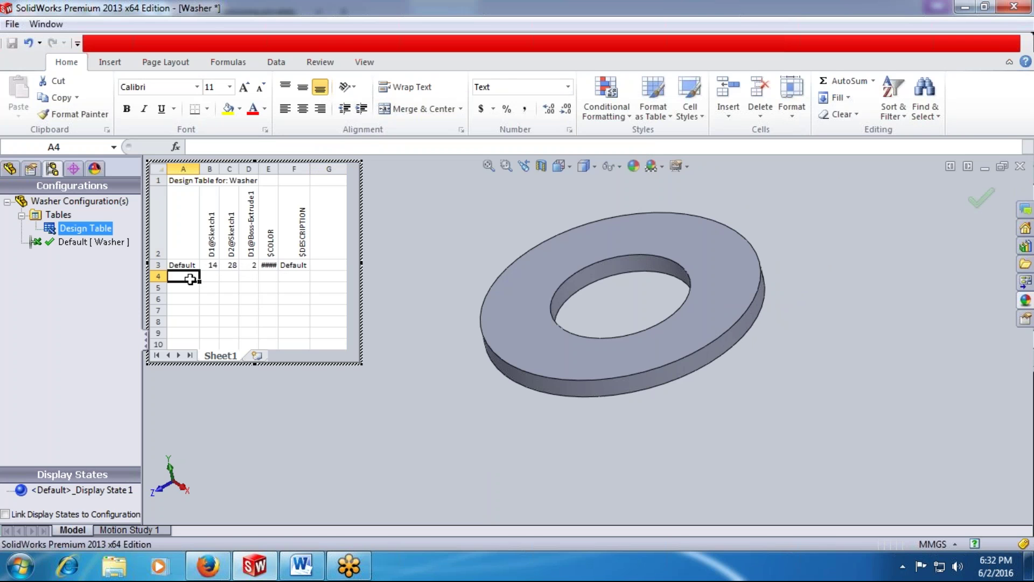
pyautogui.write('M')
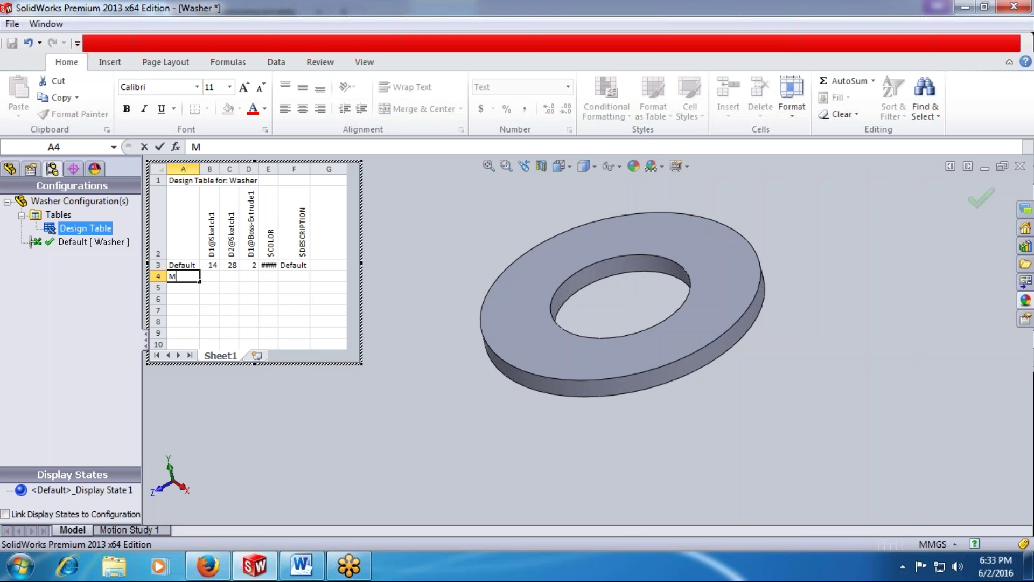
pyautogui.write('1')
pyautogui.press('BackSpace')
pyautogui.press('BackSpace')
pyautogui.write('110')
pyautogui.write('0')
pyautogui.press('Return')
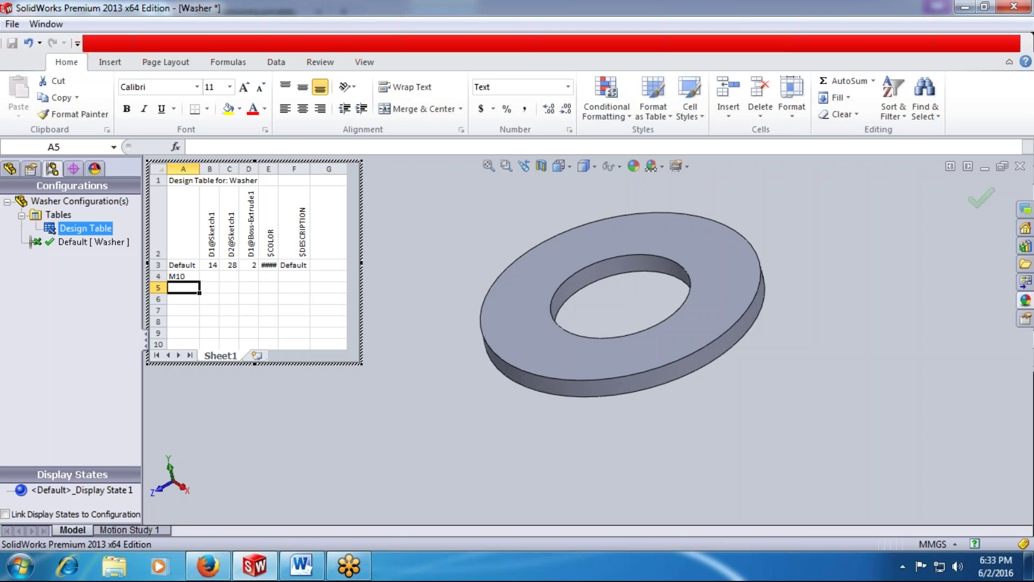
pyautogui.write('M8')
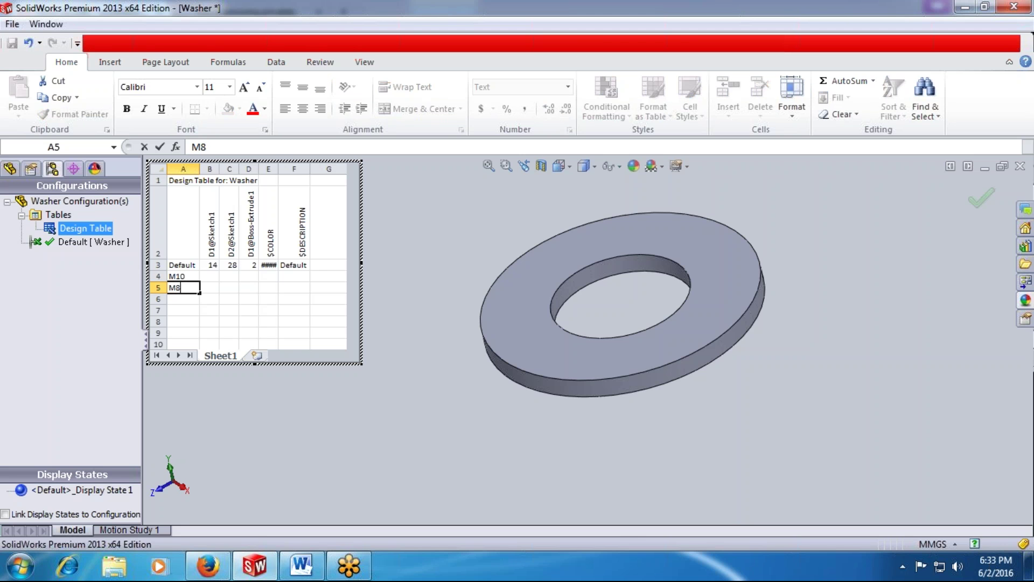
pyautogui.press('Return')
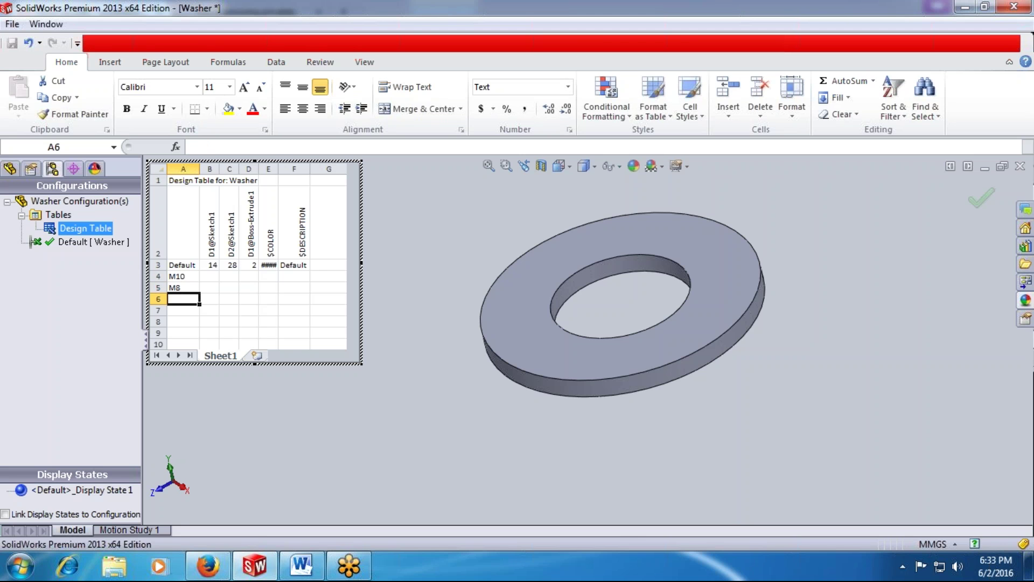
pyautogui.write('M')
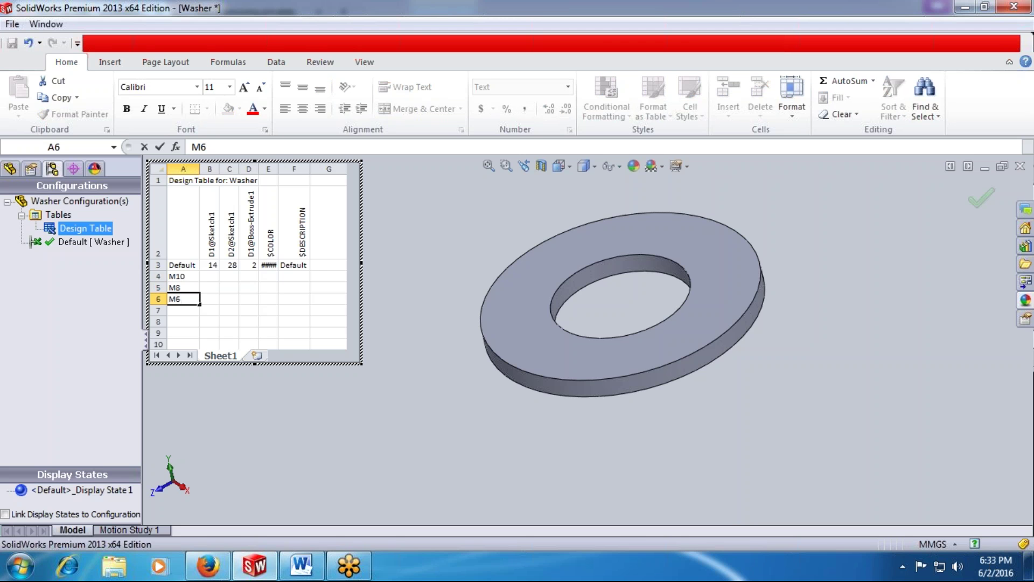
pyautogui.write('6')
pyautogui.press('Return')
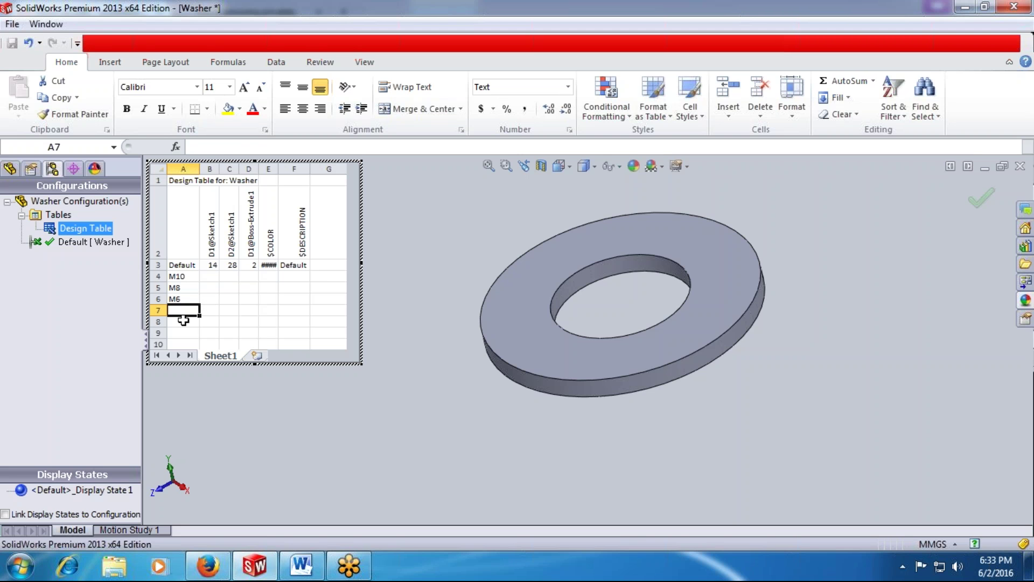
# Rename the Default row to M12.
pyautogui.click(181, 266)
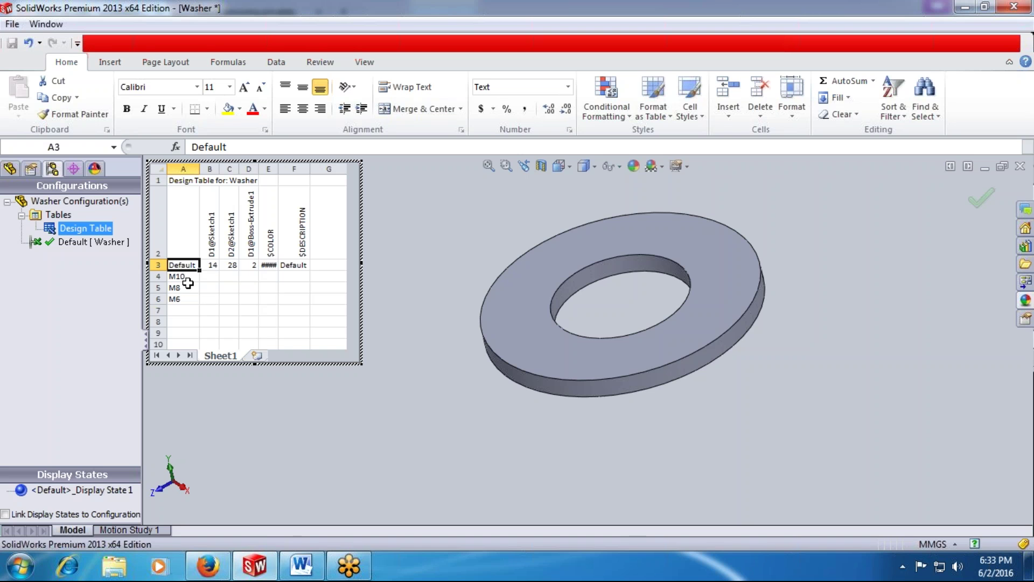
pyautogui.write('M12')
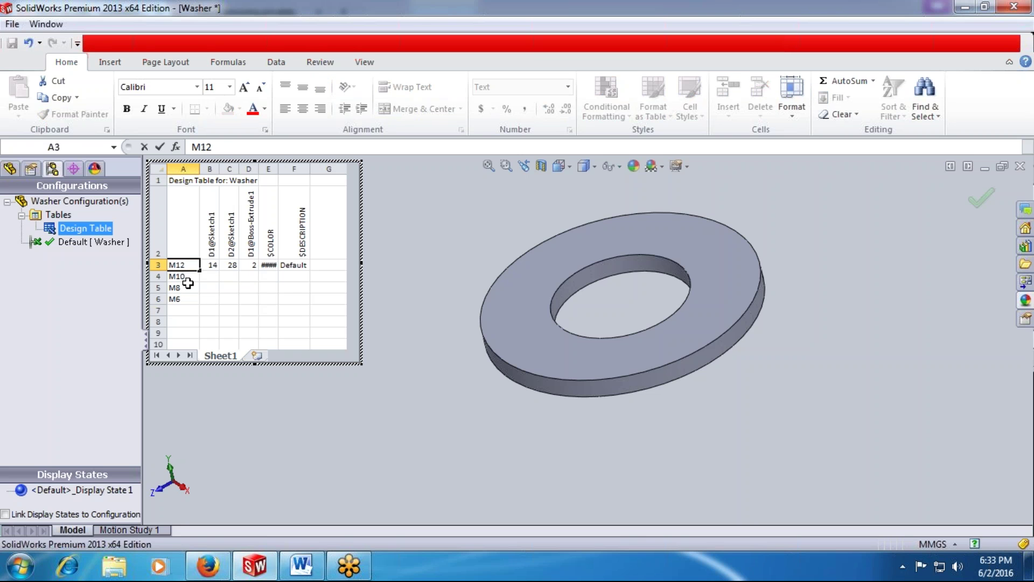
pyautogui.press('Return')
# Enter D1@Sketch1 values 12, 10 and 8 for M10, M8 and M6.
pyautogui.click(215, 273)
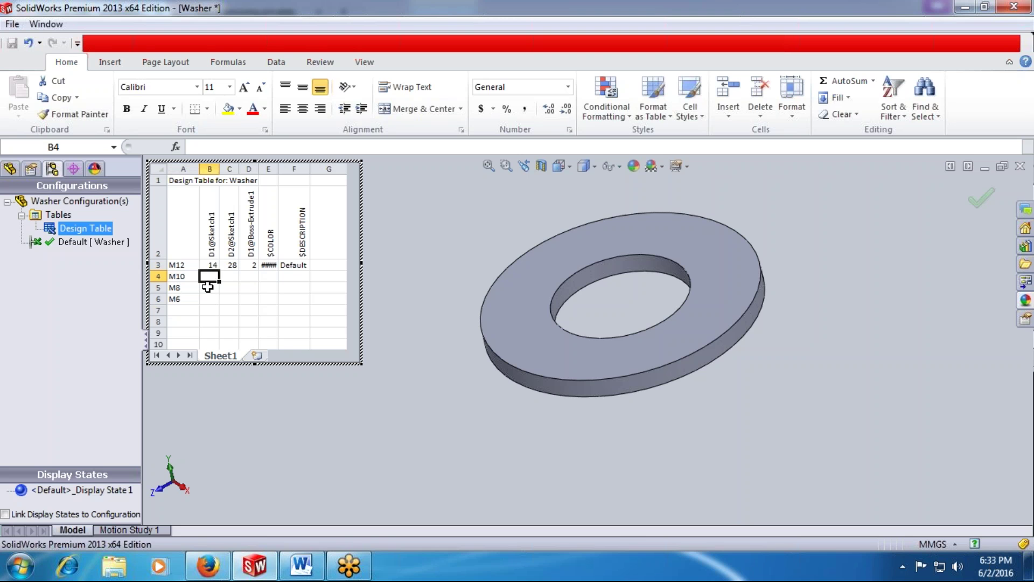
pyautogui.write('12')
pyautogui.press('Return')
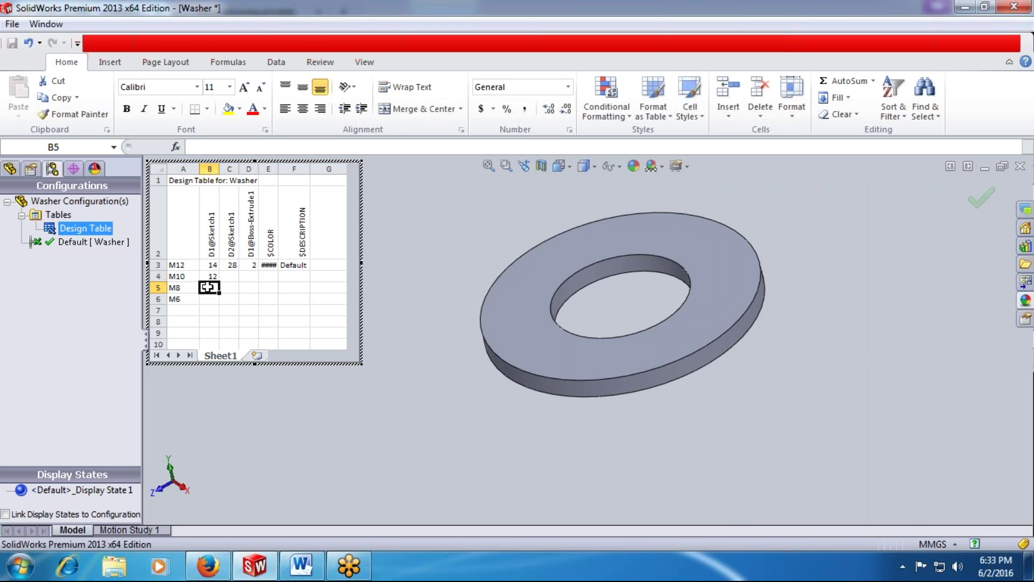
pyautogui.write('10')
pyautogui.press('Return')
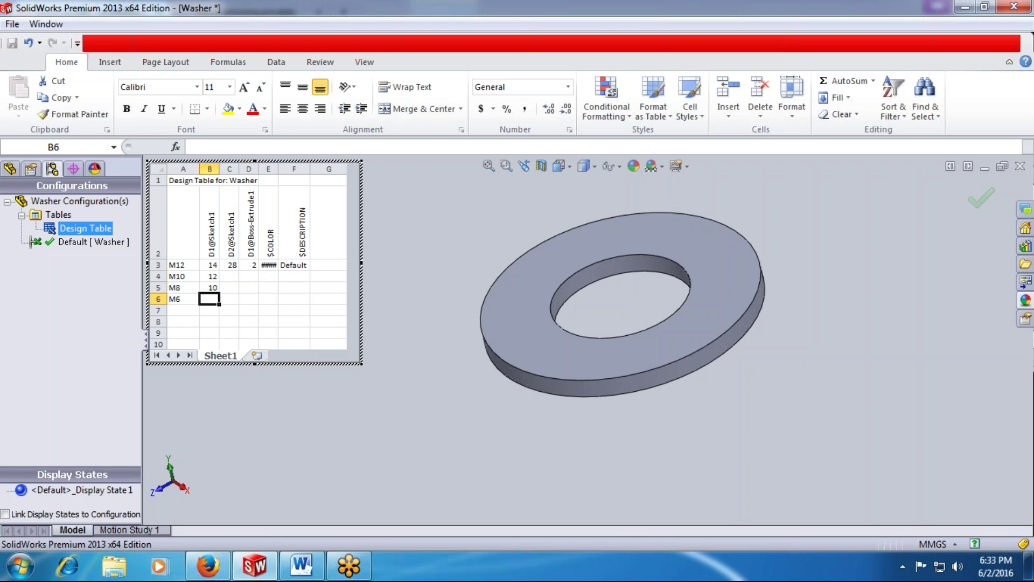
pyautogui.write('8')
pyautogui.press('Return')
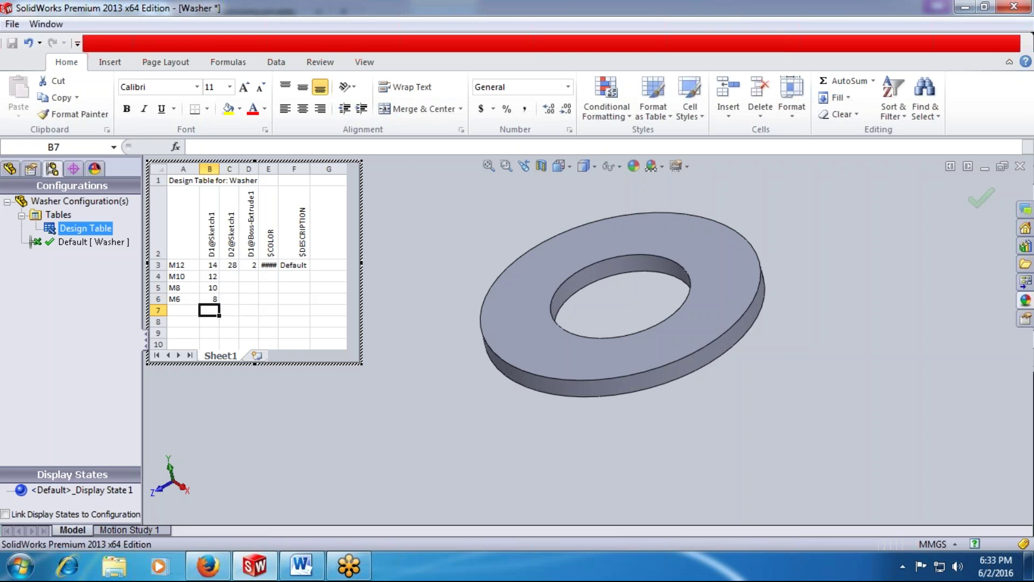
# Enter D2@Sketch1 values 24, 20 and 16 for M10, M8 and M6.
pyautogui.click(232, 275)
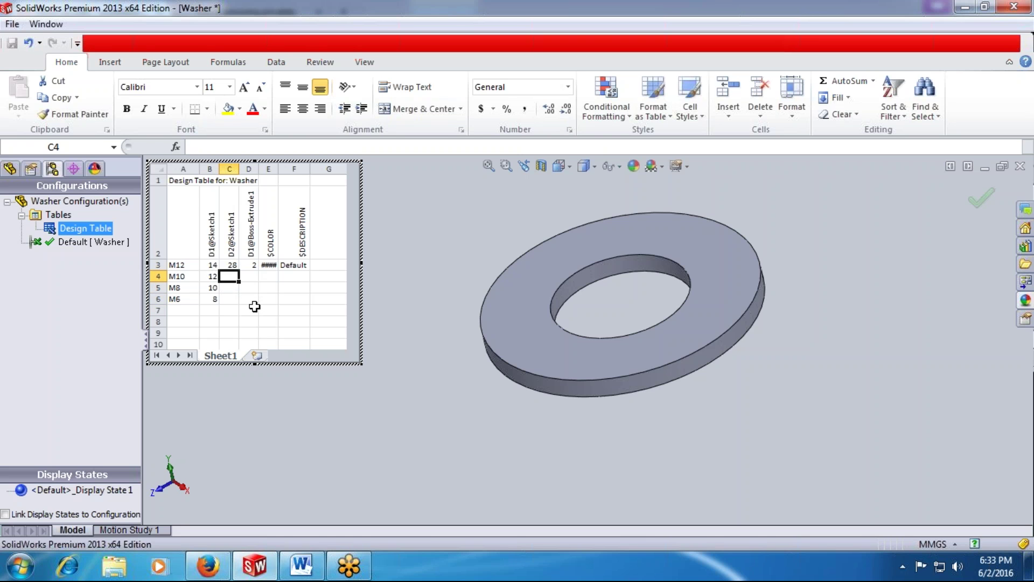
pyautogui.write('24')
pyautogui.press('Return')
pyautogui.write('2')
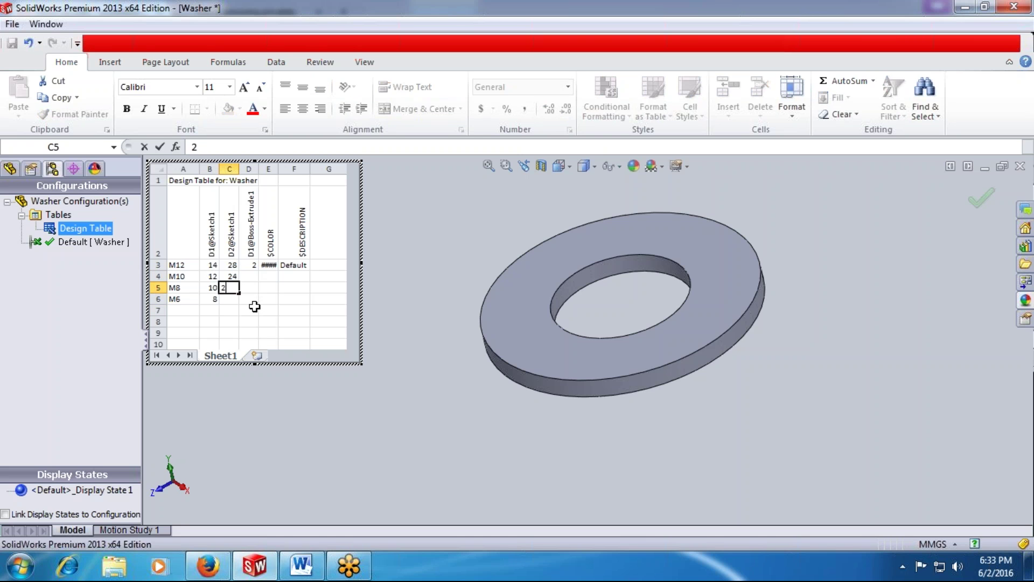
pyautogui.write('0')
pyautogui.press('Return')
pyautogui.write('16')
pyautogui.press('Return')
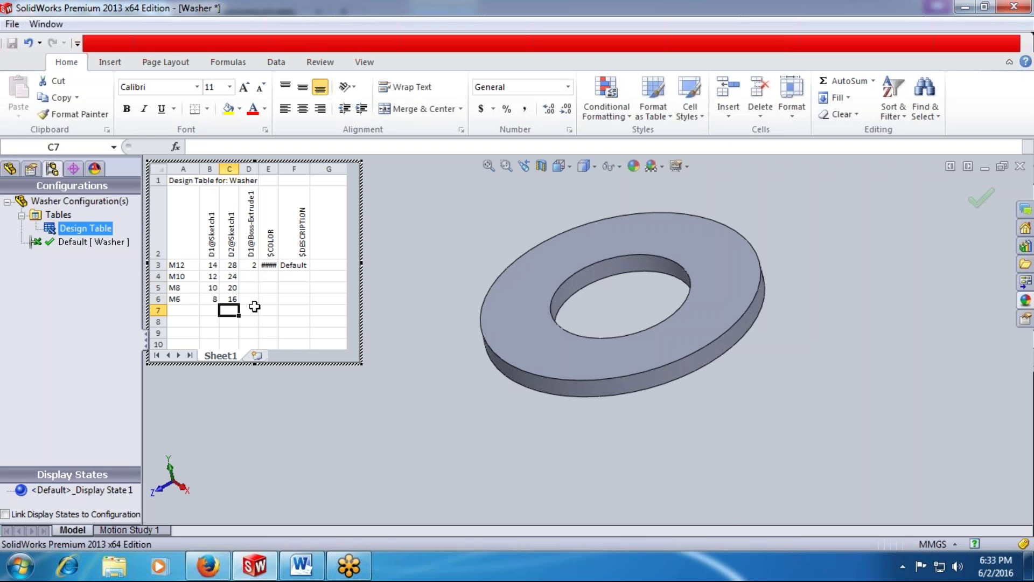
# Enter extrude depths 2.5, 3 and 3.5 for M10, M8 and M6.
pyautogui.click(248, 275)
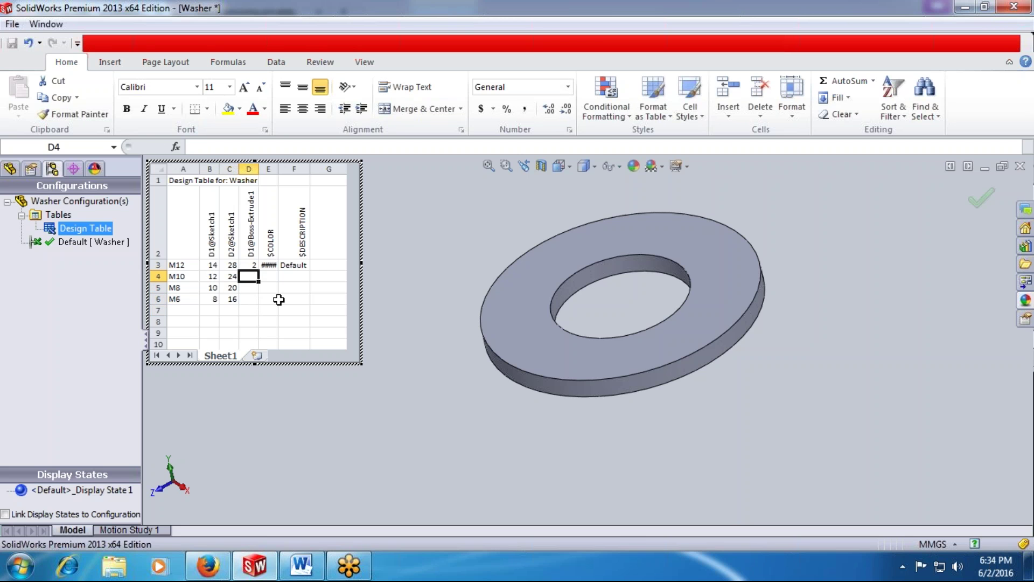
pyautogui.write('2.5')
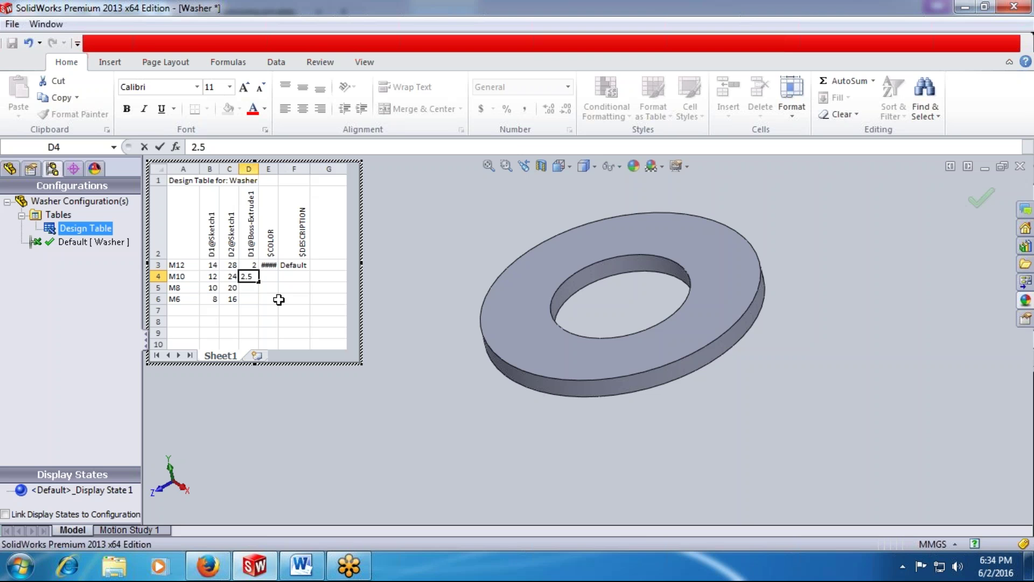
pyautogui.press('Return')
pyautogui.write('3')
pyautogui.press('Return')
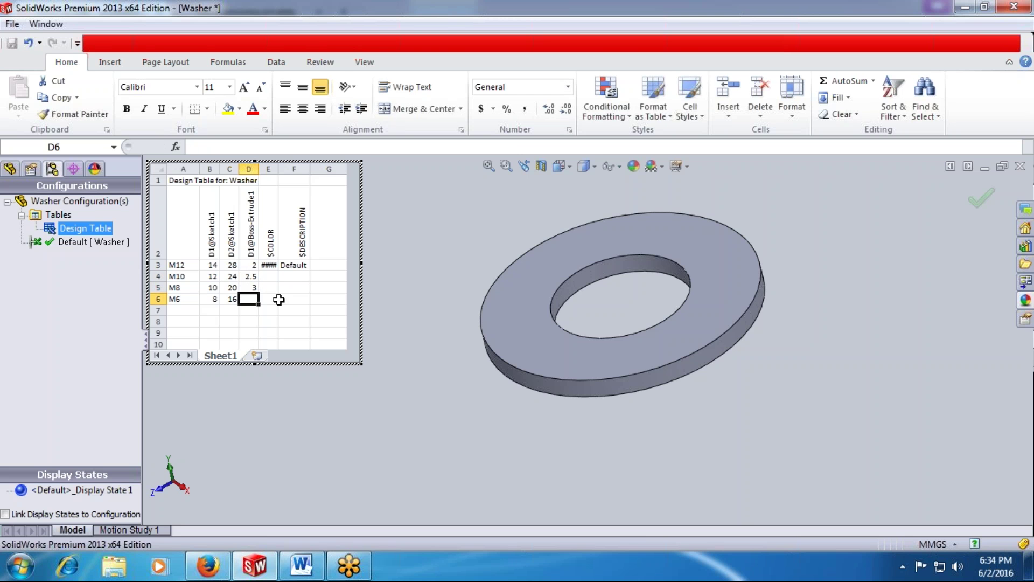
pyautogui.write('3.5')
pyautogui.press('Return')
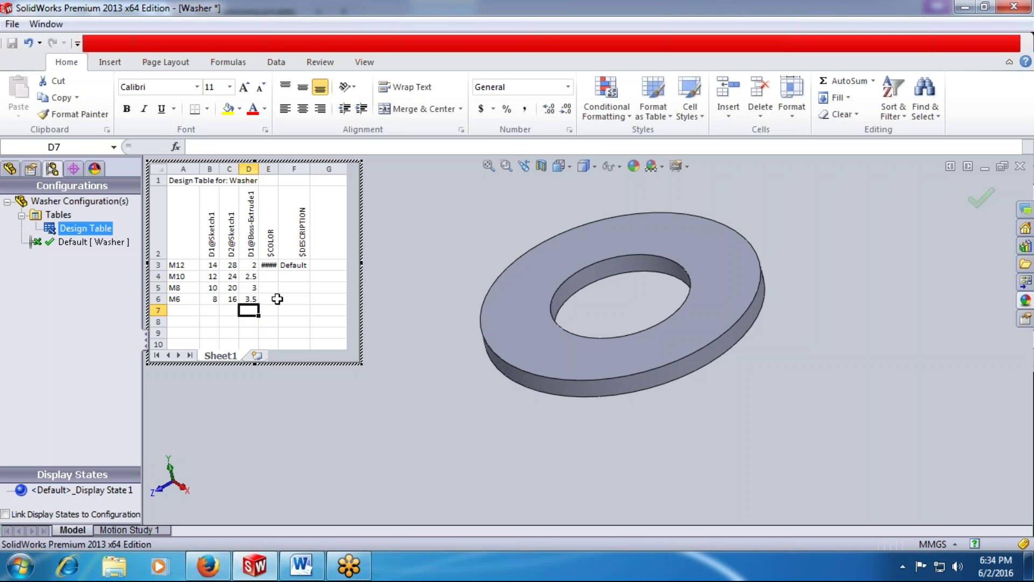
# Check the $COLOR and $DESCRIPTION entries, then close the design table.
pyautogui.click(270, 265)
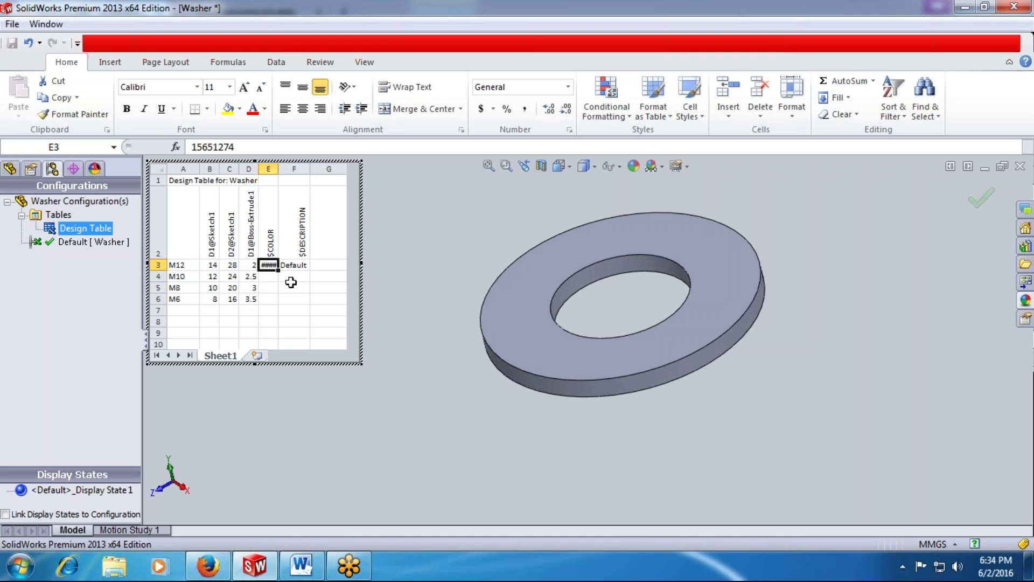
pyautogui.click(300, 264)
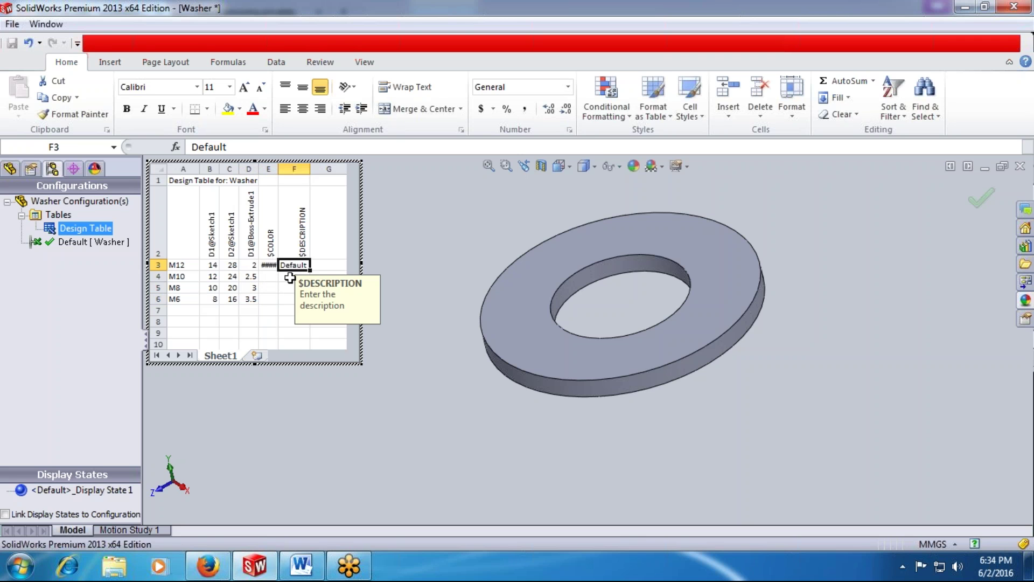
pyautogui.click(288, 279)
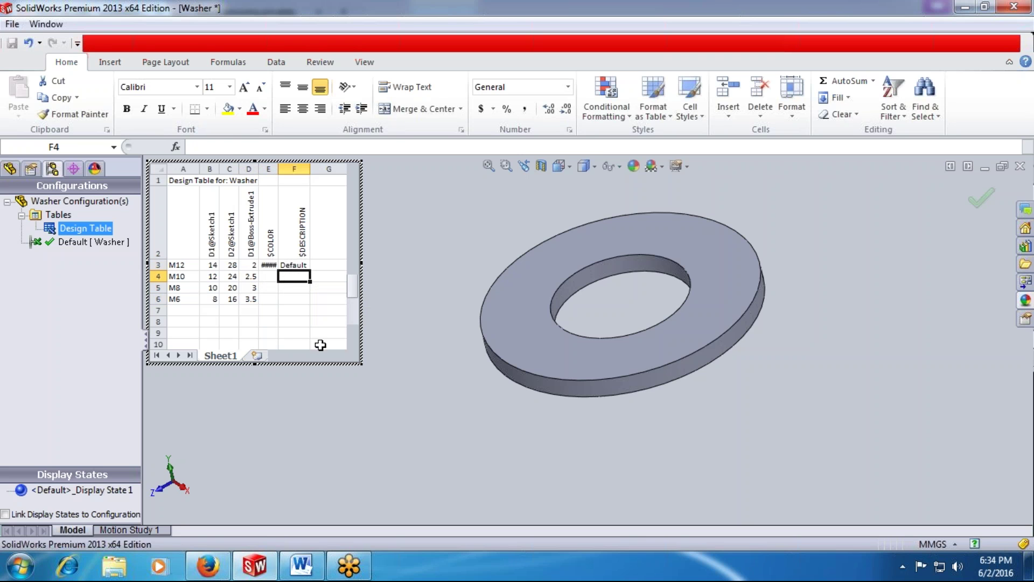
pyautogui.click(380, 371)
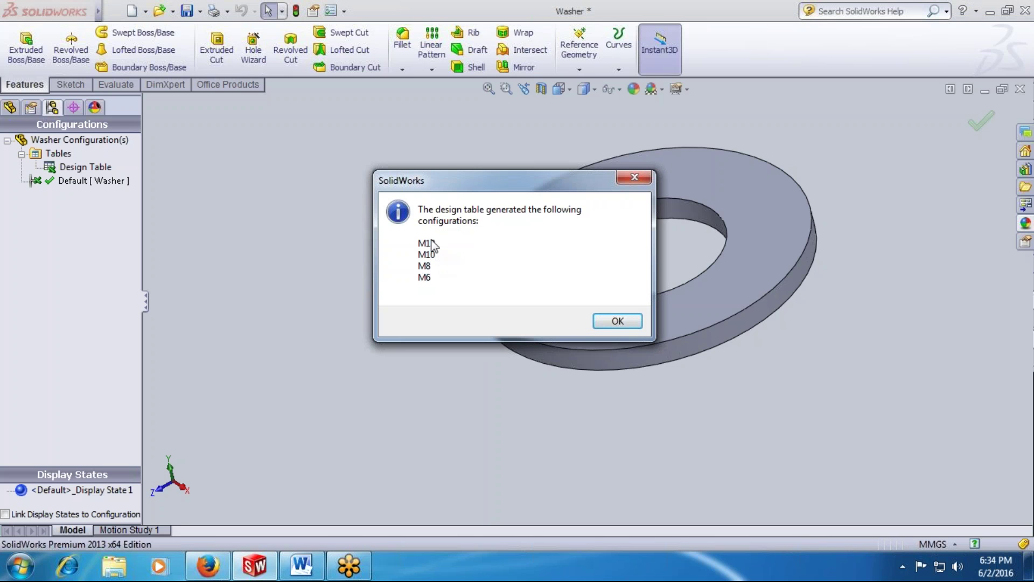
# Accept the generated configurations and show the washer at M10, then at M12.
pyautogui.click(613, 321)
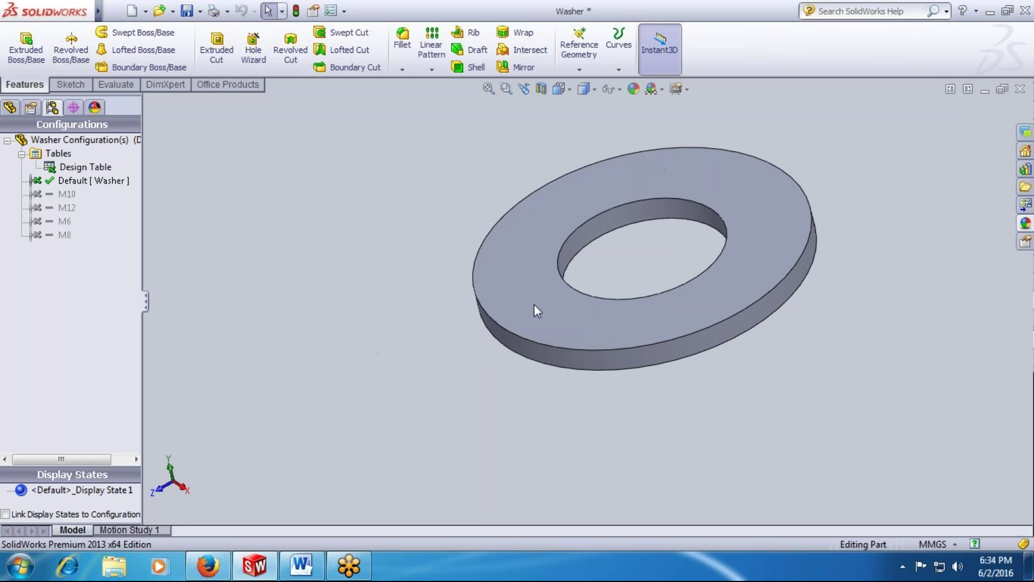
pyautogui.click(64, 235)
pyautogui.click(43, 196)
pyautogui.rightClick(42, 196)
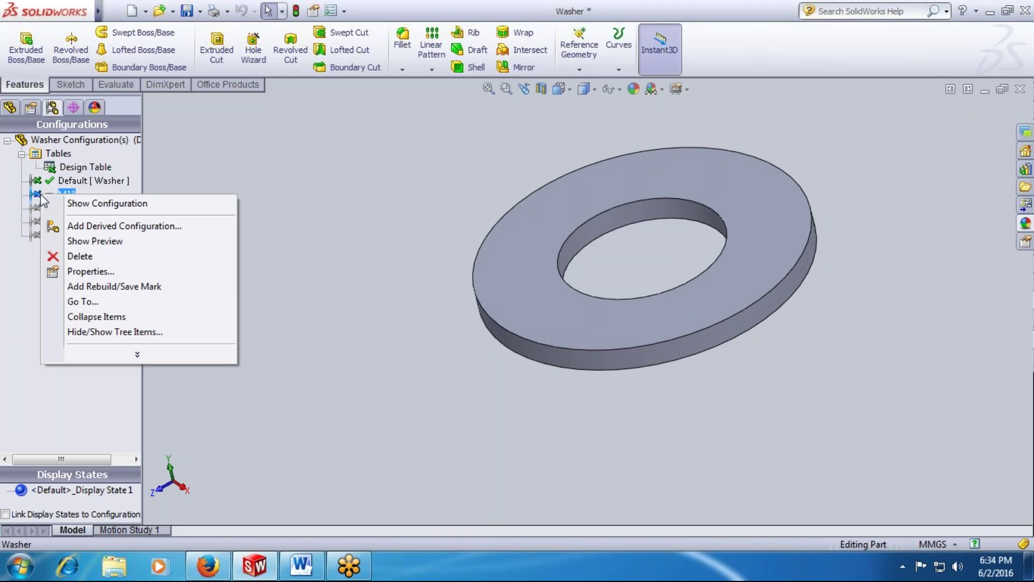
pyautogui.click(107, 203)
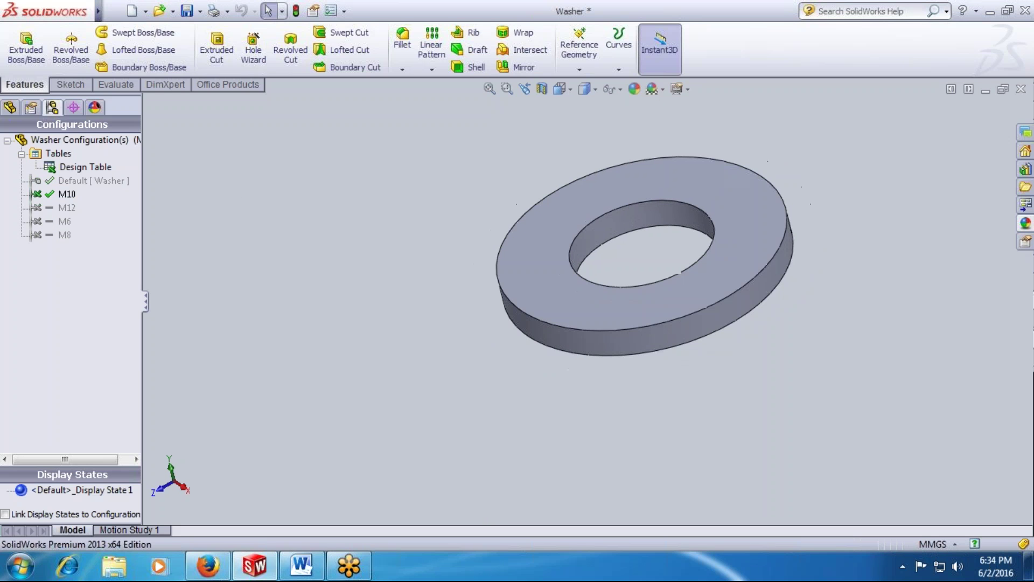
pyautogui.click(67, 208)
pyautogui.rightClick(67, 208)
pyautogui.click(102, 217)
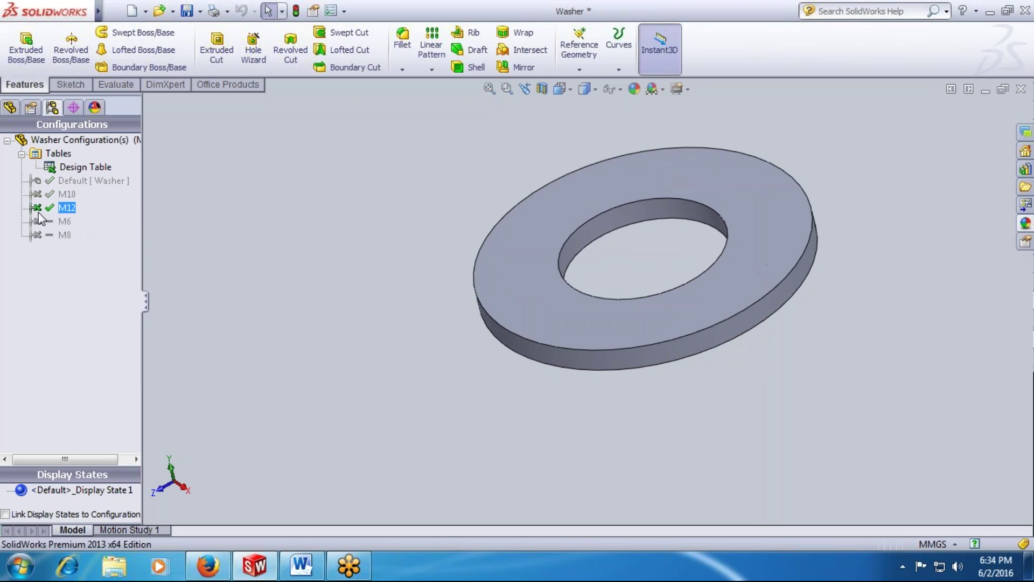
# Show the washer at M6, then at M8.
pyautogui.rightClick(39, 222)
pyautogui.click(104, 227)
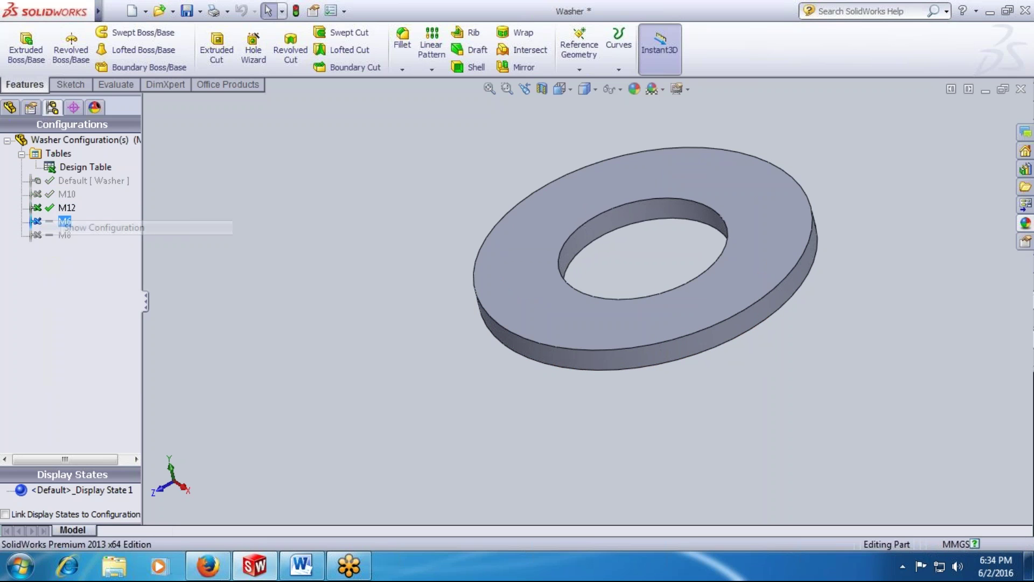
pyautogui.click(62, 235)
pyautogui.rightClick(37, 235)
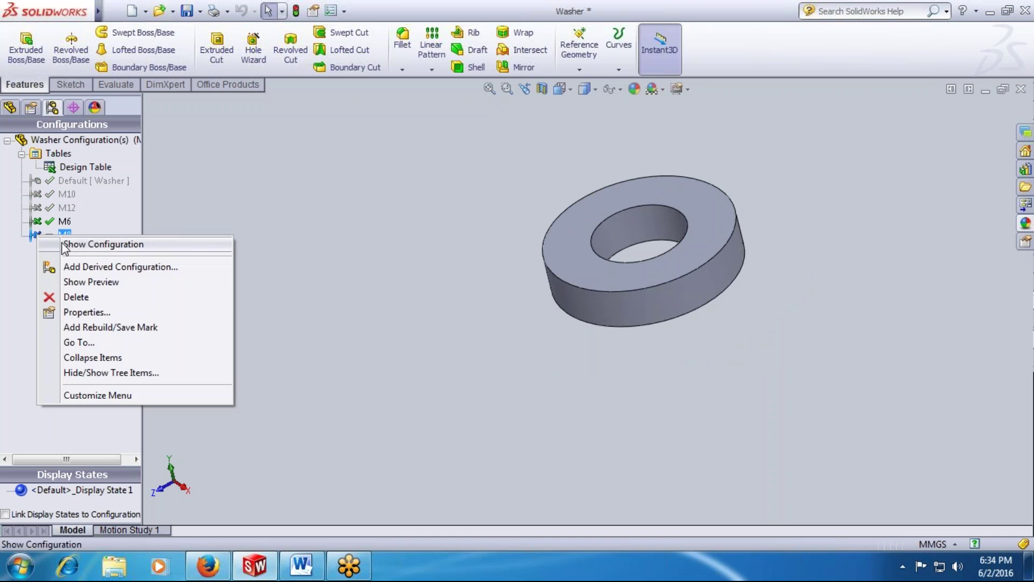
pyautogui.click(67, 245)
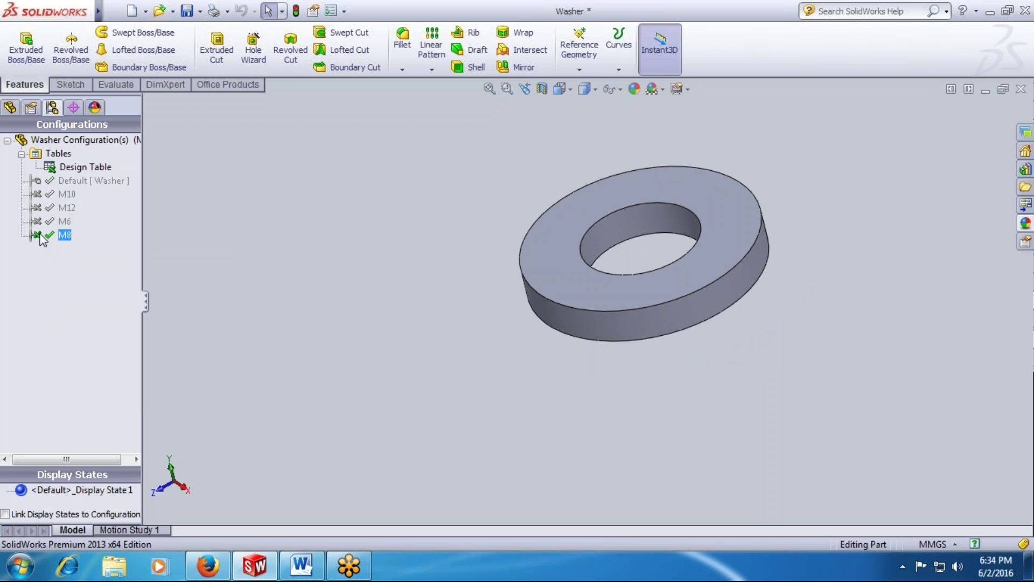
# Select the Design Table in ConfigurationManager and bring up its context menu.
pyautogui.click(36, 221)
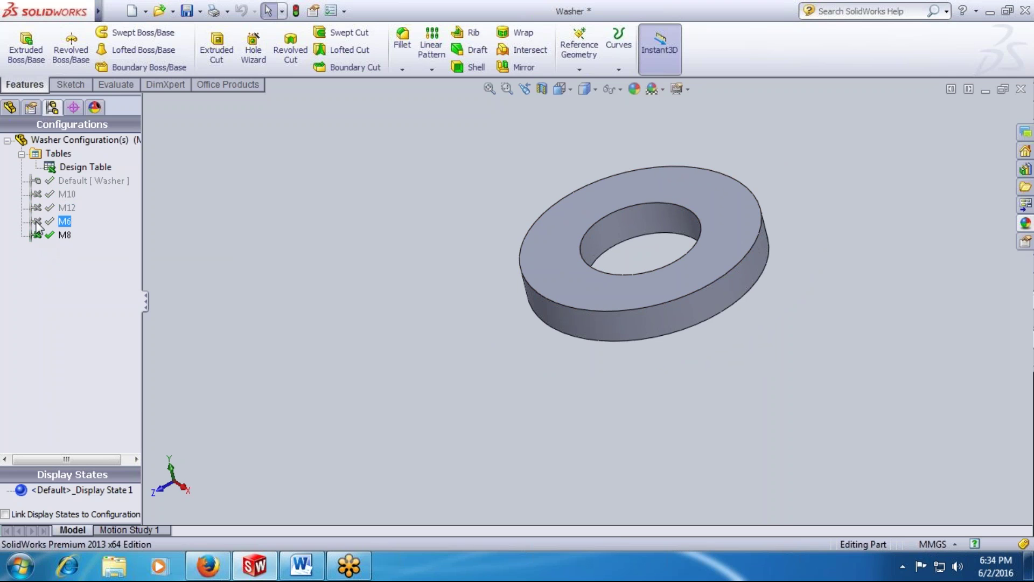
pyautogui.click(30, 249)
pyautogui.click(62, 170)
pyautogui.click(80, 181)
pyautogui.rightClick(82, 171)
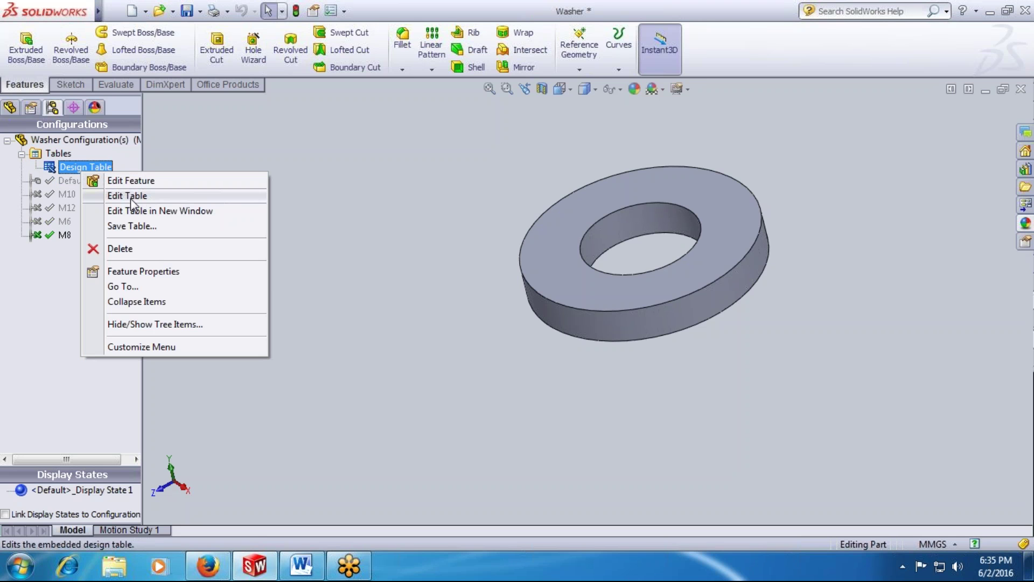
# Dismiss the Design Table menu and switch back to the washer's FeatureManager tree.
pyautogui.click(324, 278)
pyautogui.click(7, 141)
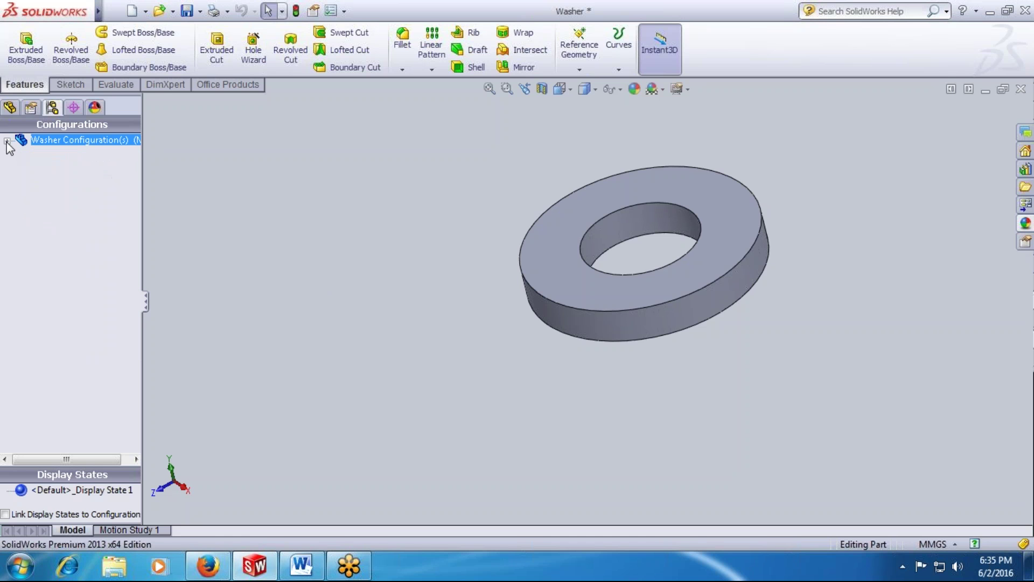
pyautogui.click(7, 141)
pyautogui.click(10, 107)
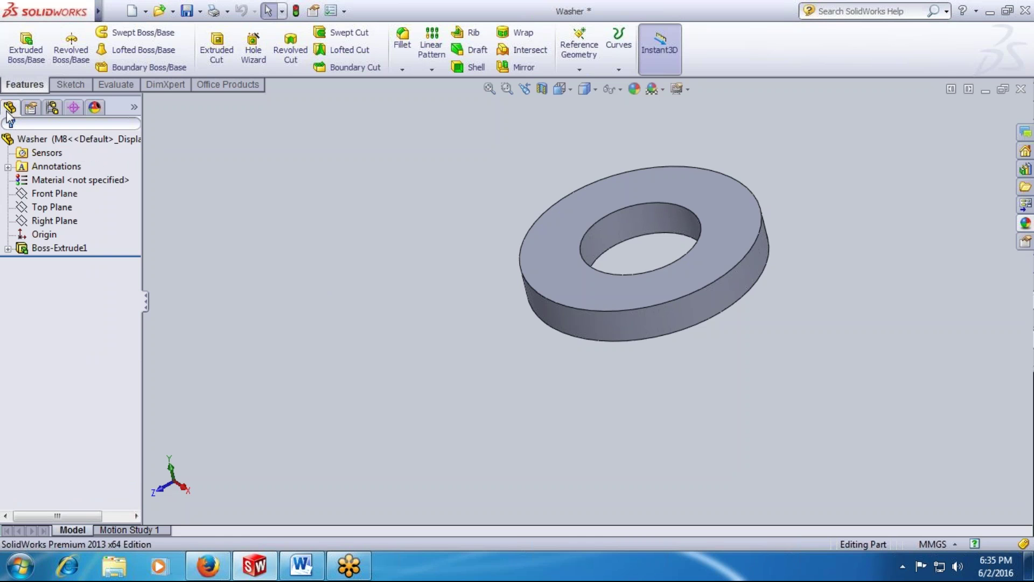
pyautogui.click(45, 195)
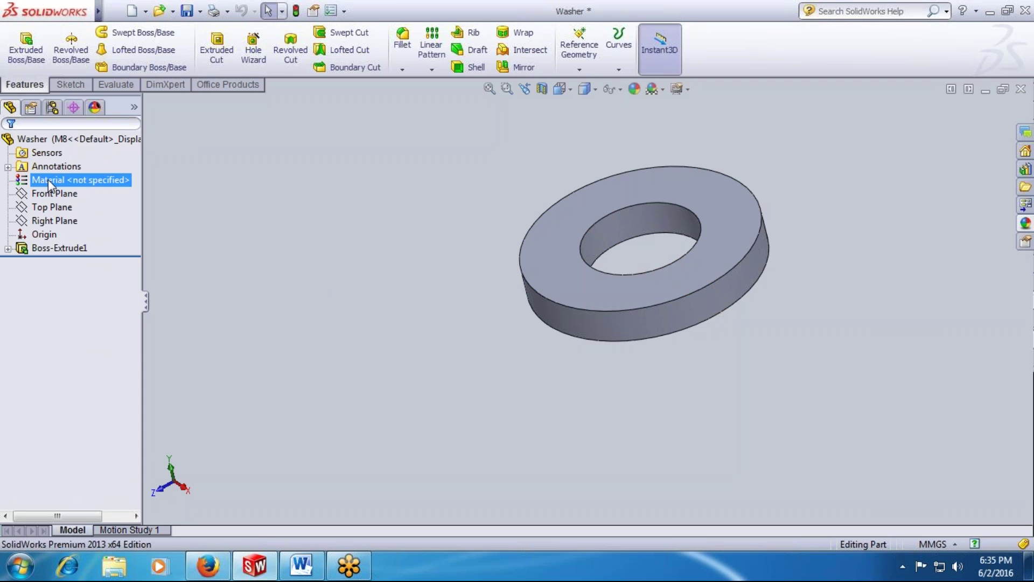
pyautogui.click(190, 201)
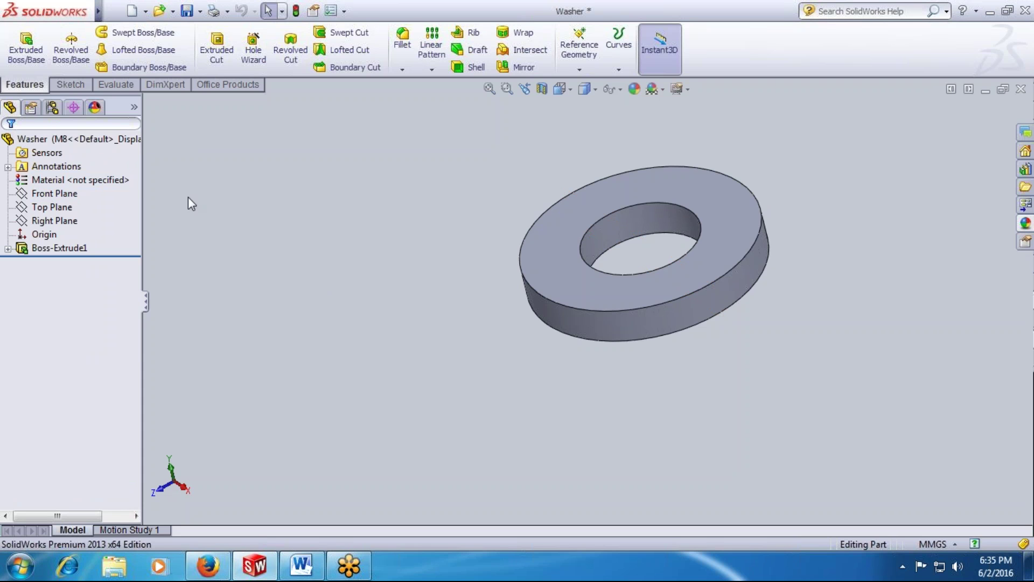
# Assign Alloy Steel (SS) from the Steel category as the washer's material.
pyautogui.rightClick(50, 181)
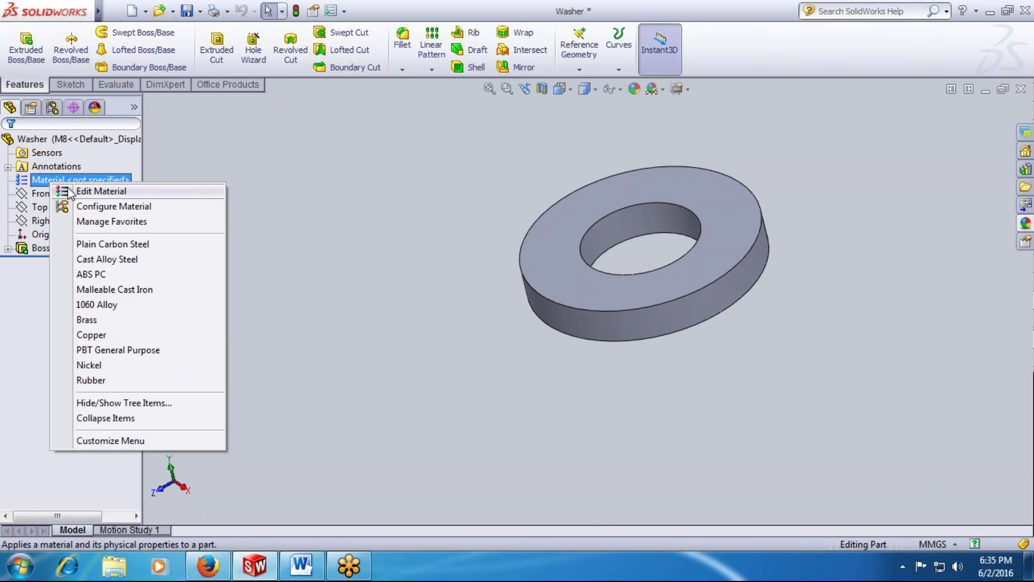
pyautogui.click(109, 191)
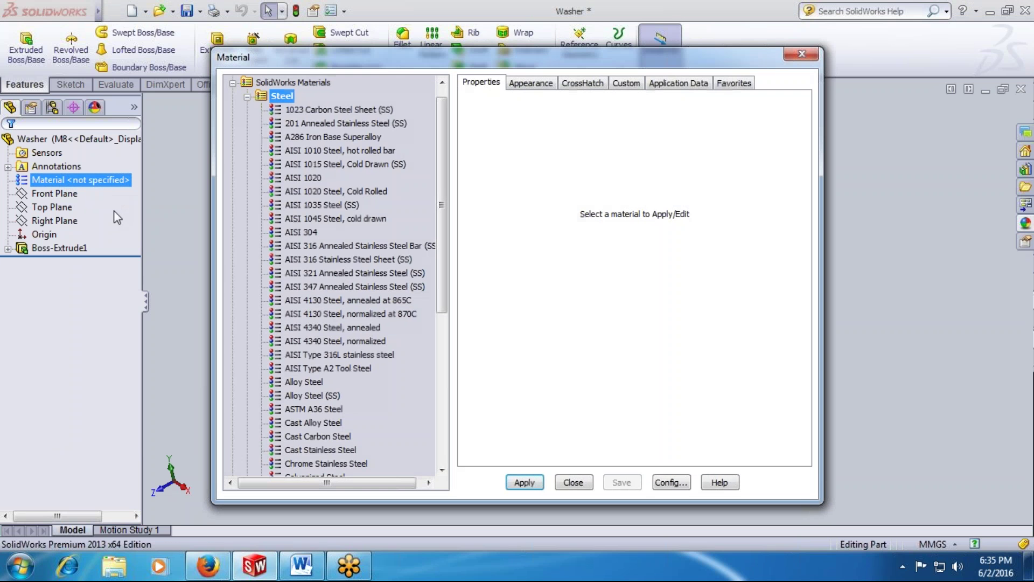
pyautogui.click(246, 97)
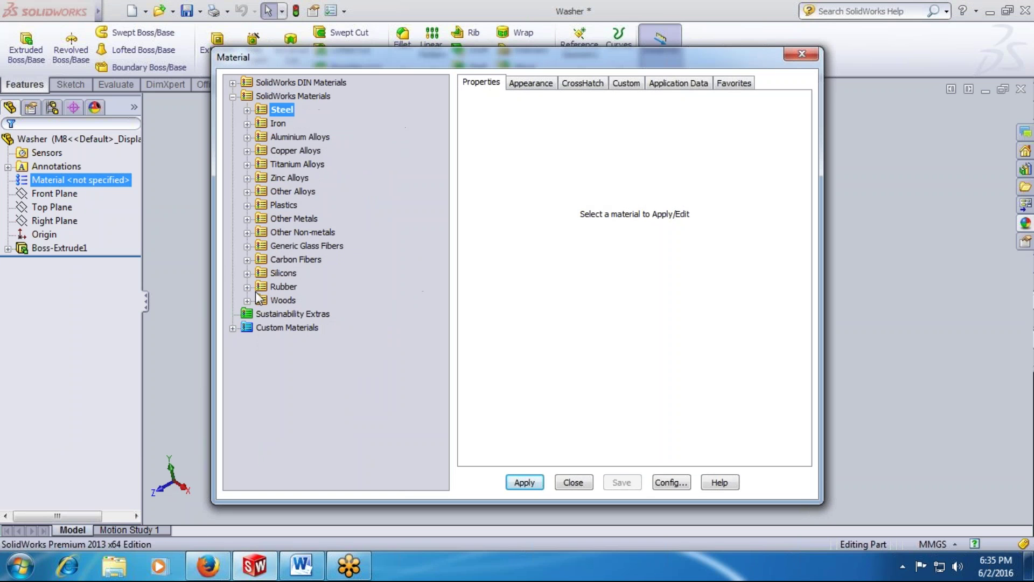
pyautogui.click(246, 110)
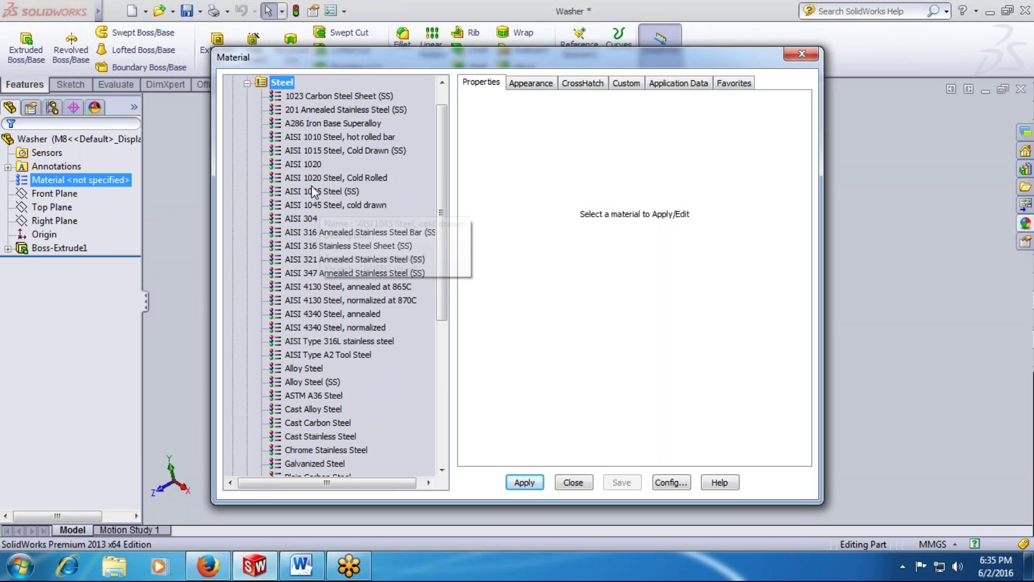
pyautogui.click(321, 343)
pyautogui.press('Down')
pyautogui.press('Down')
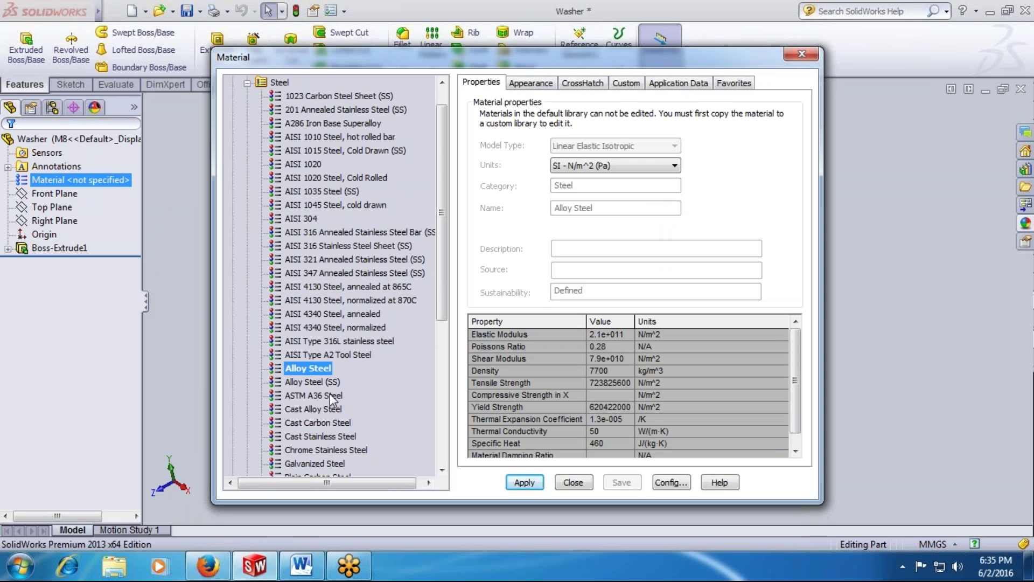
pyautogui.click(315, 382)
pyautogui.click(524, 482)
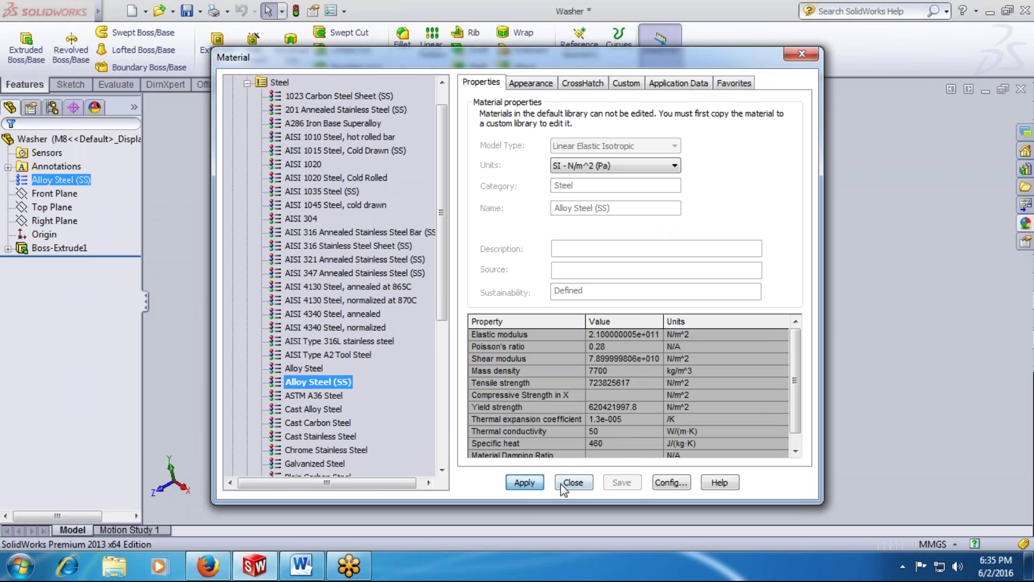
pyautogui.click(573, 481)
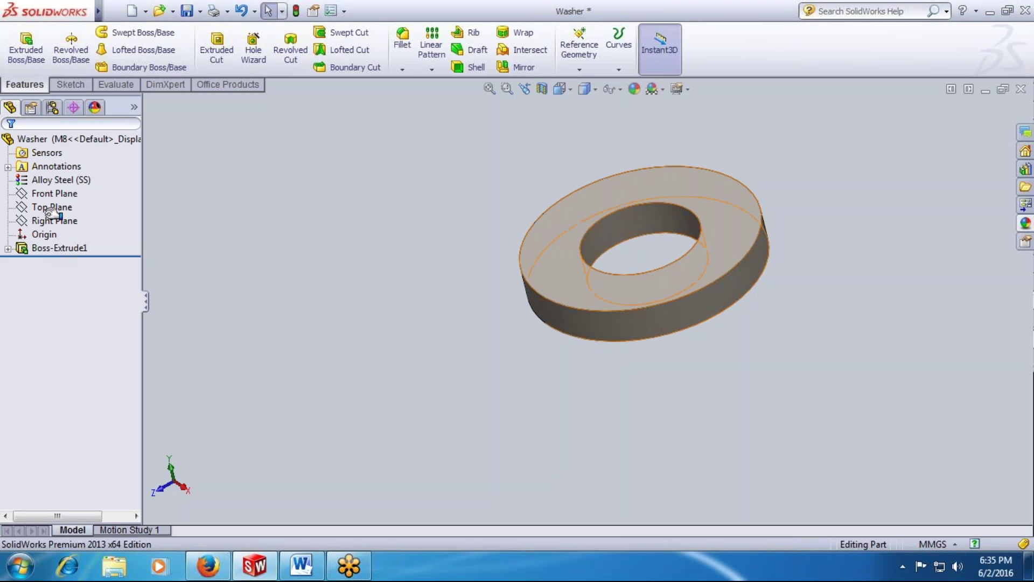
pyautogui.click(51, 180)
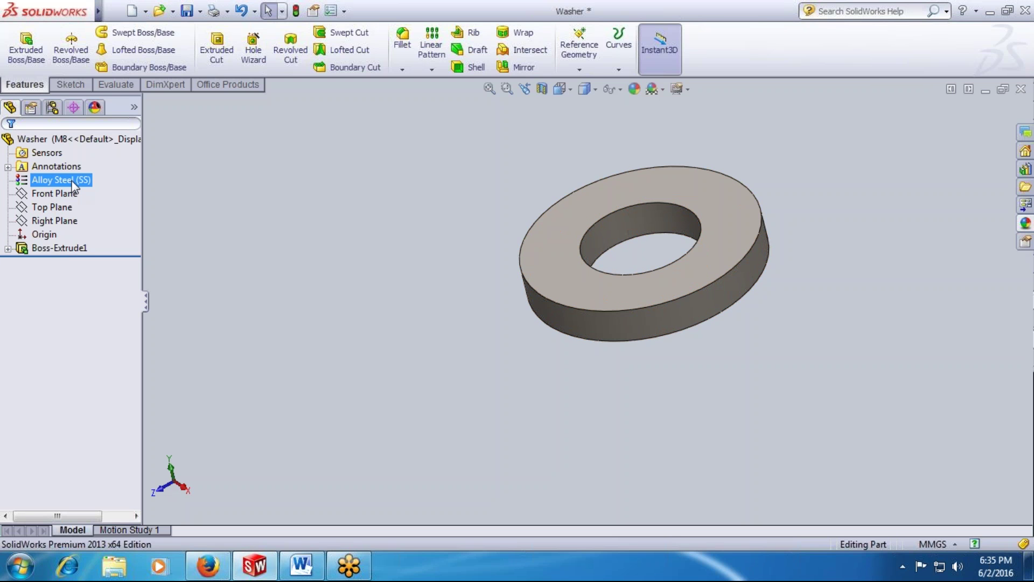
# Choose Configure Material for Alloy Steel (SS) and drop down the M6 row's material list.
pyautogui.rightClick(73, 186)
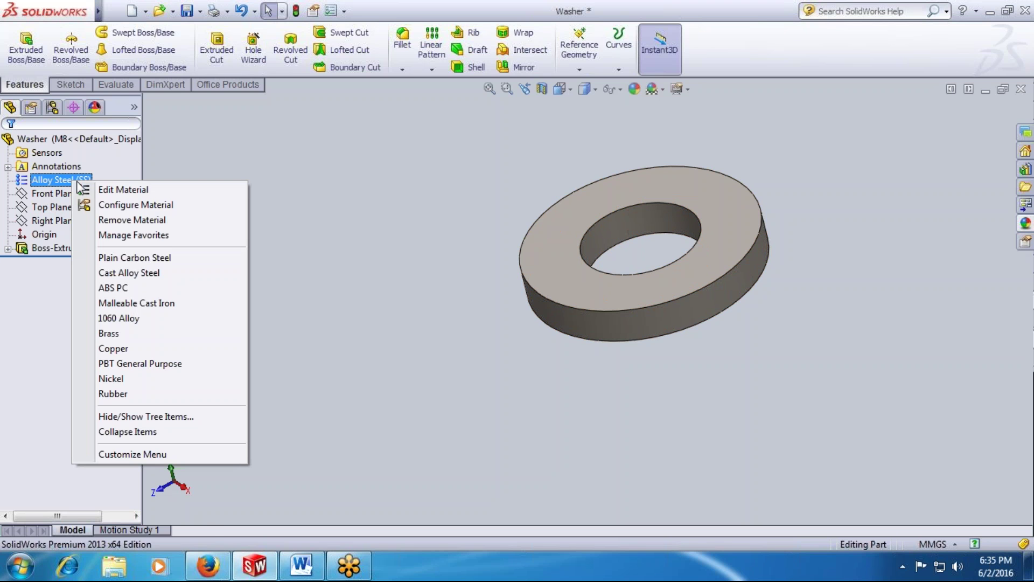
pyautogui.click(106, 205)
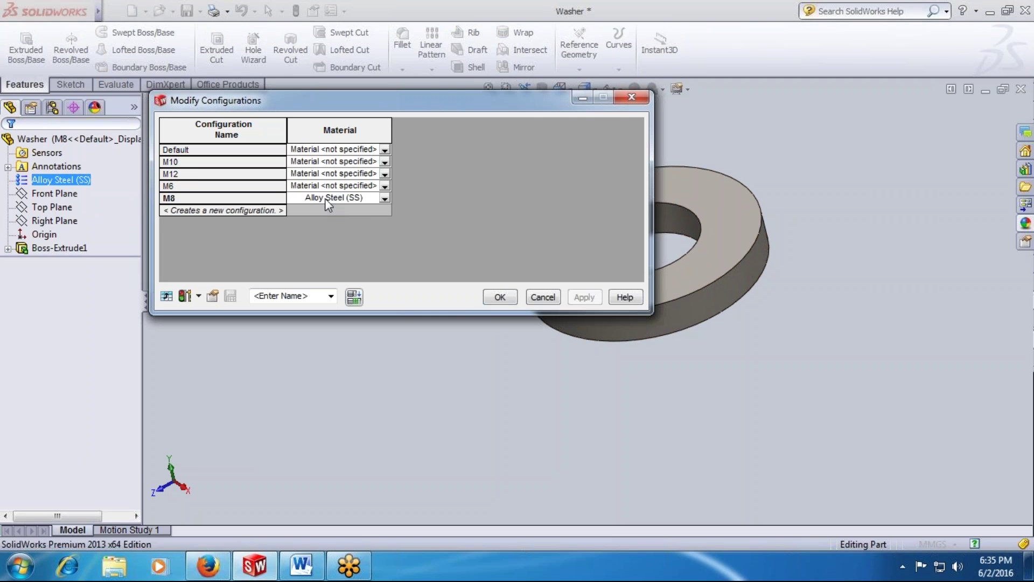
pyautogui.click(384, 187)
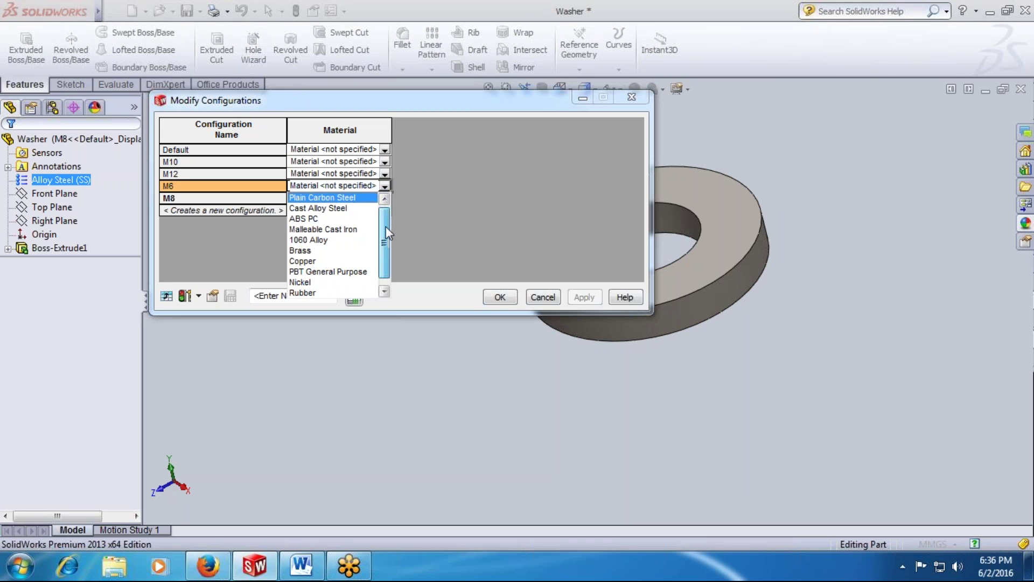
pyautogui.scroll(-1, 385, 226)
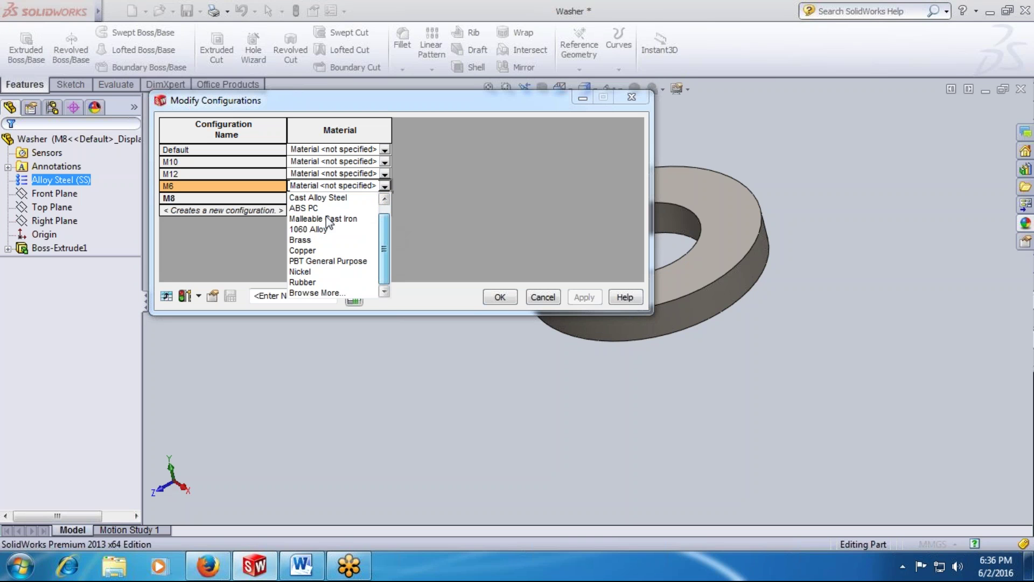
# Assign Brass from the Copper Alloys library to the M6 configuration.
pyautogui.click(305, 293)
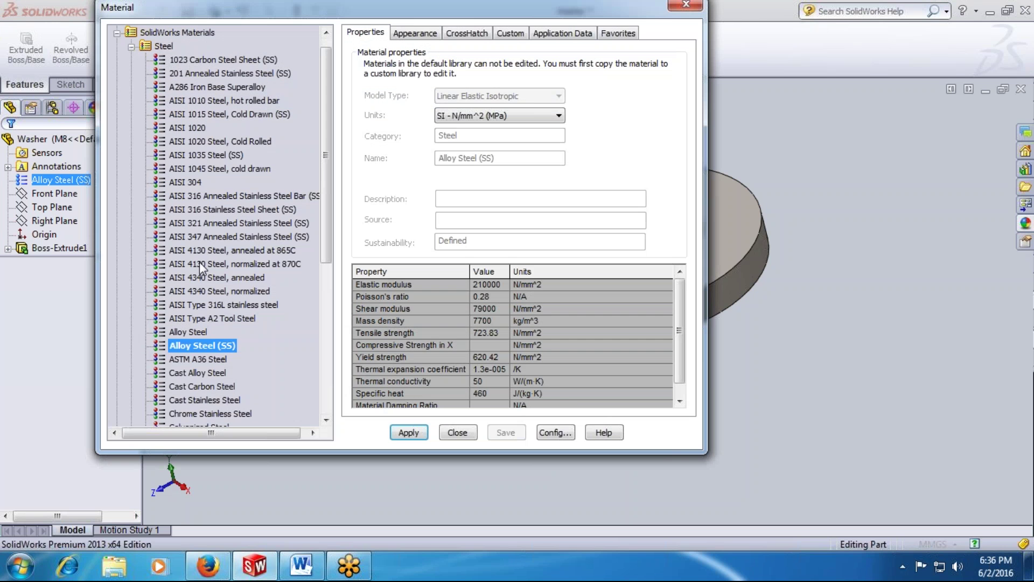
pyautogui.click(131, 46)
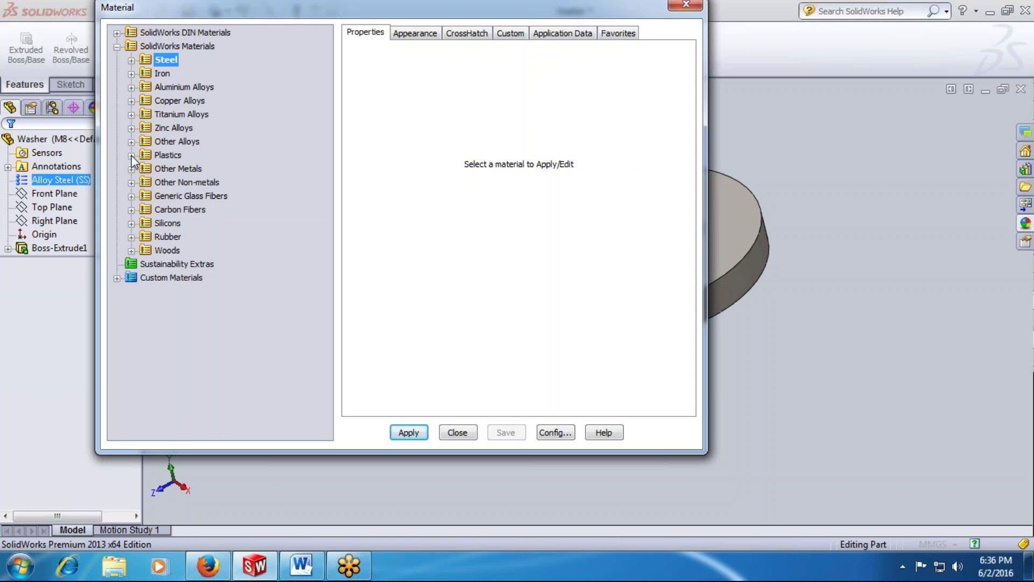
pyautogui.click(131, 87)
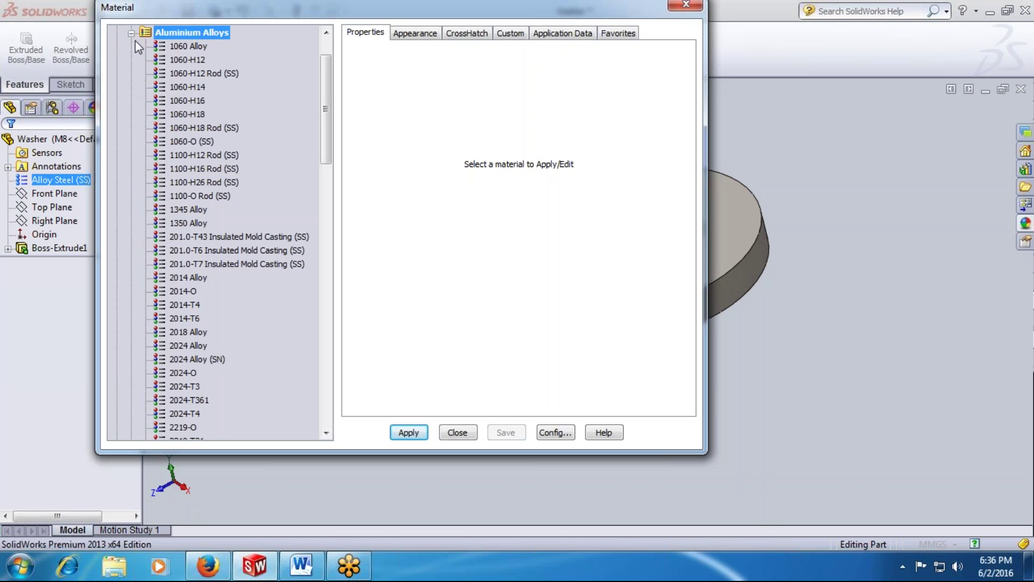
pyautogui.click(131, 33)
pyautogui.click(131, 73)
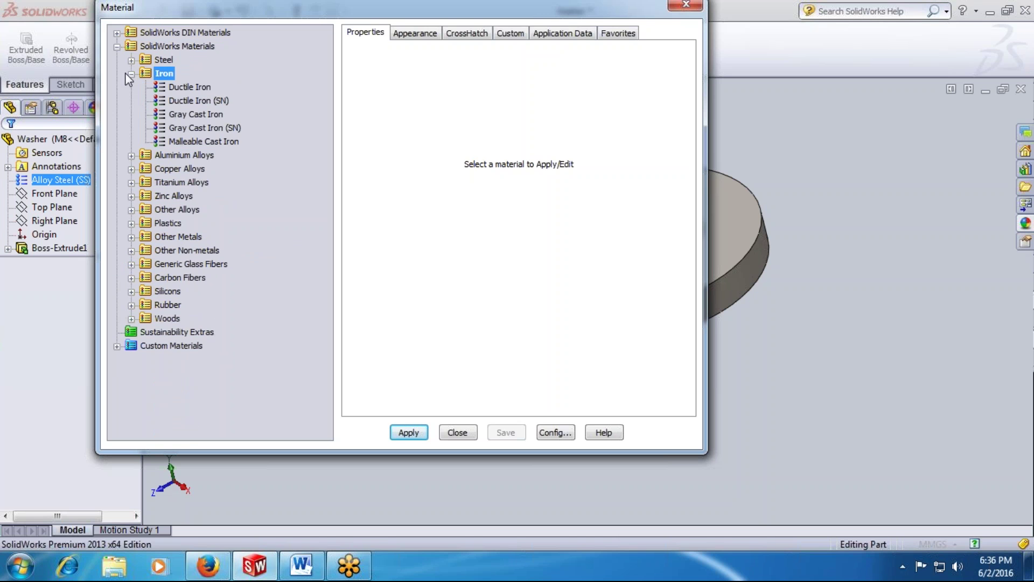
pyautogui.click(129, 74)
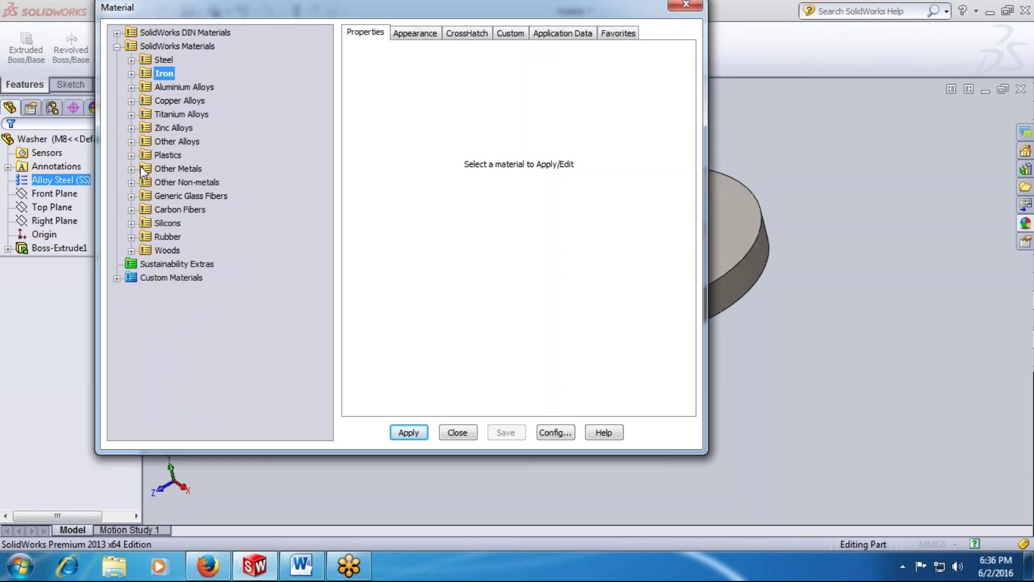
pyautogui.click(132, 101)
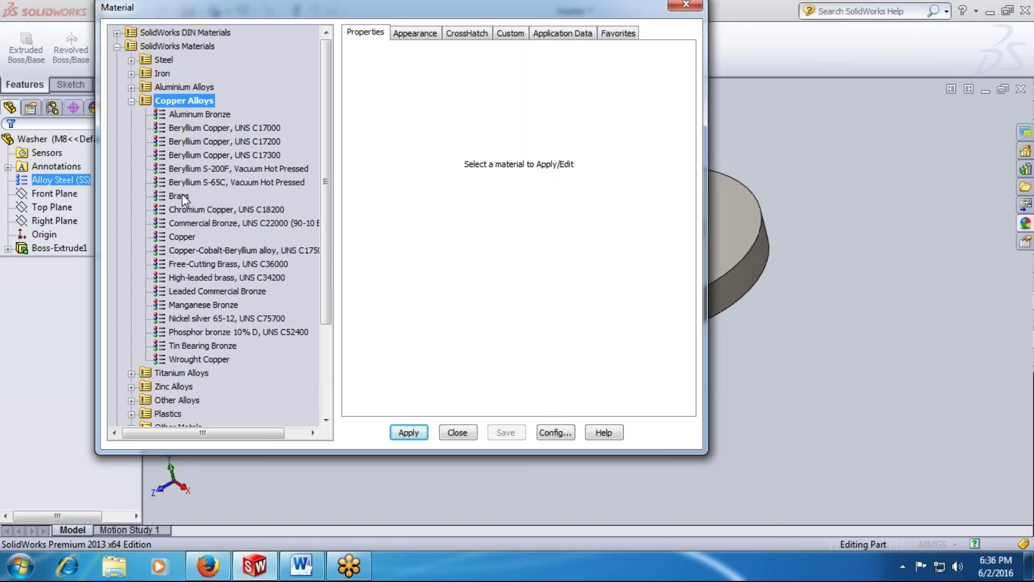
pyautogui.click(182, 195)
pyautogui.press('Down')
pyautogui.press('Down')
pyautogui.press('Down')
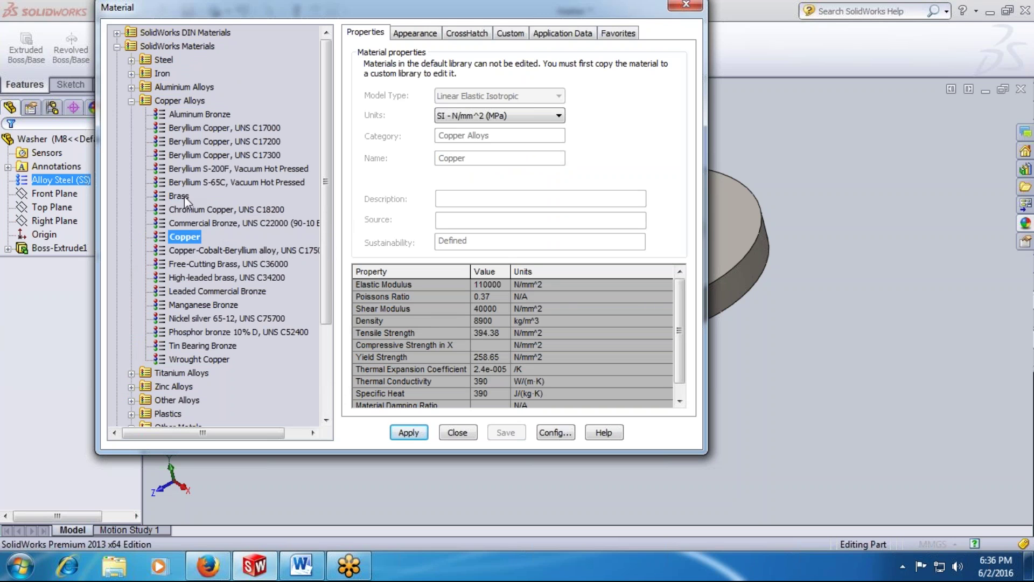
pyautogui.click(182, 196)
pyautogui.click(409, 432)
pyautogui.click(457, 432)
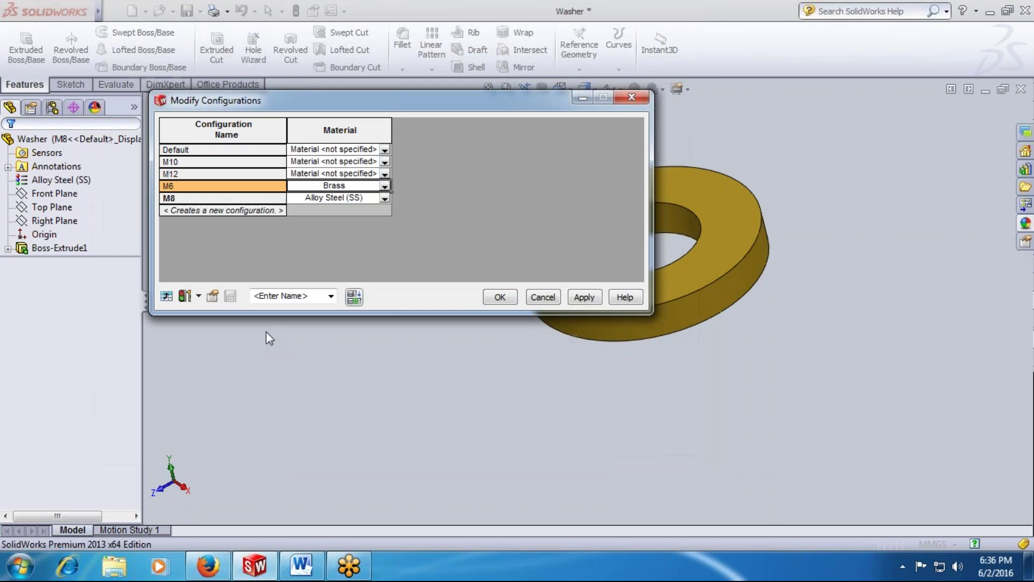
# Set Copper for the M12 configuration and 1060 Alloy for M10.
pyautogui.click(384, 173)
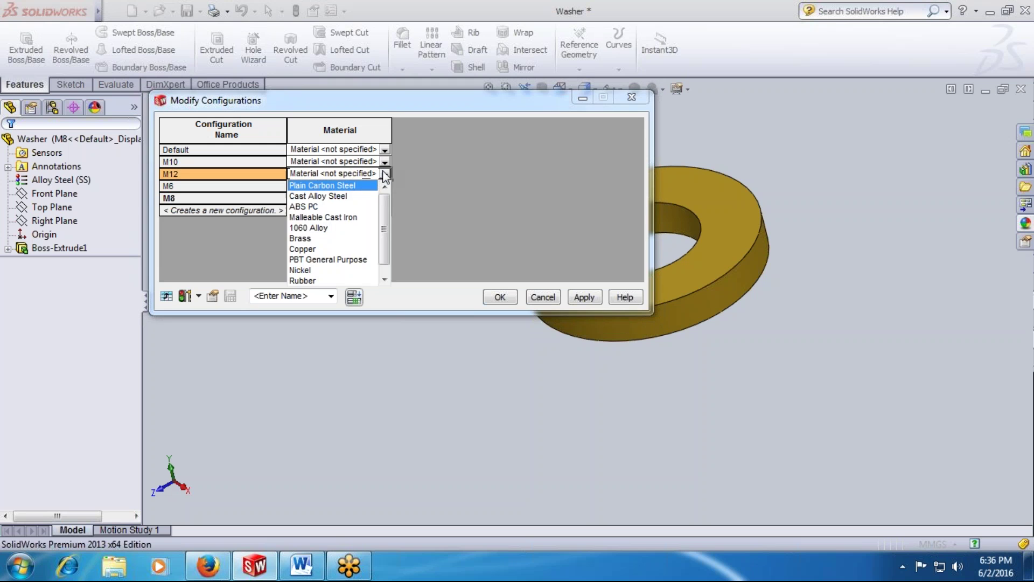
pyautogui.click(301, 249)
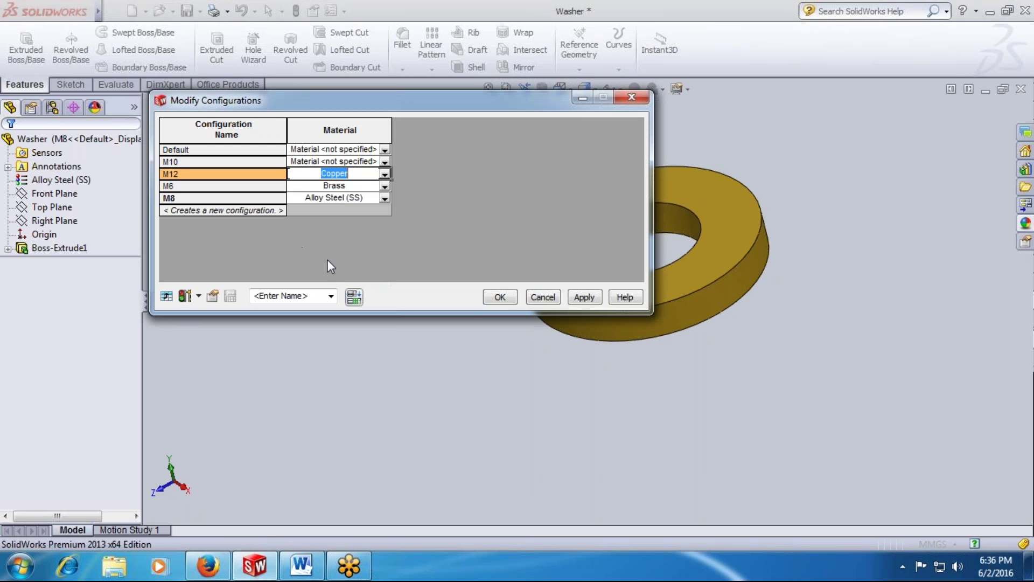
pyautogui.click(345, 162)
pyautogui.click(345, 162)
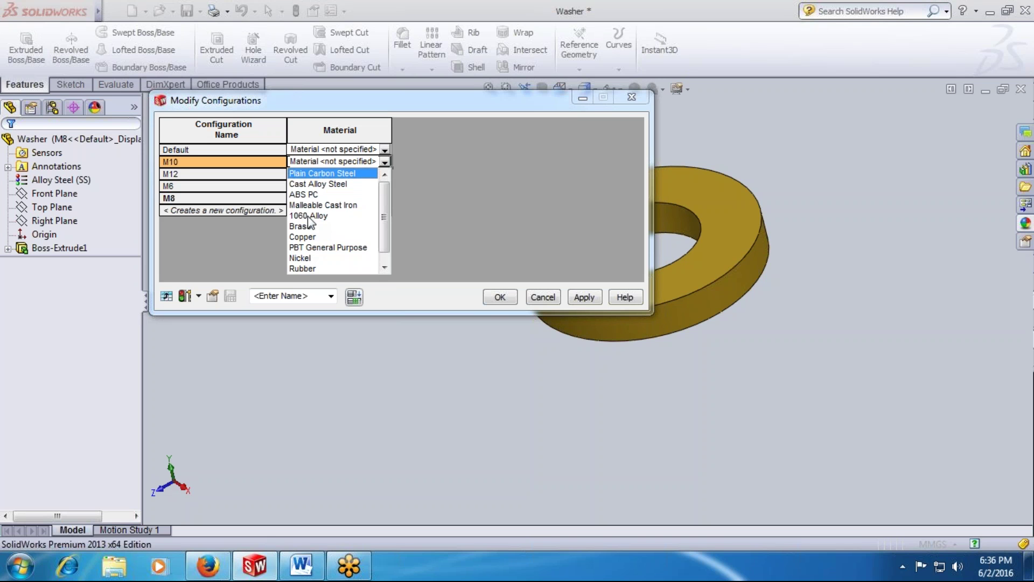
pyautogui.click(308, 215)
# Set Rubber for the Default configuration and apply all material assignments.
pyautogui.click(384, 150)
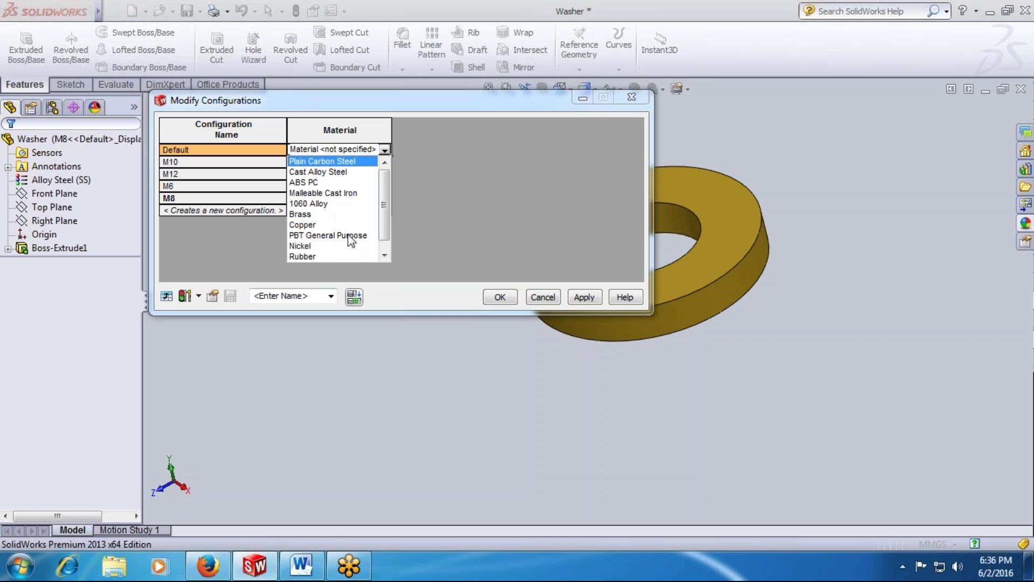
pyautogui.click(384, 252)
pyautogui.click(322, 257)
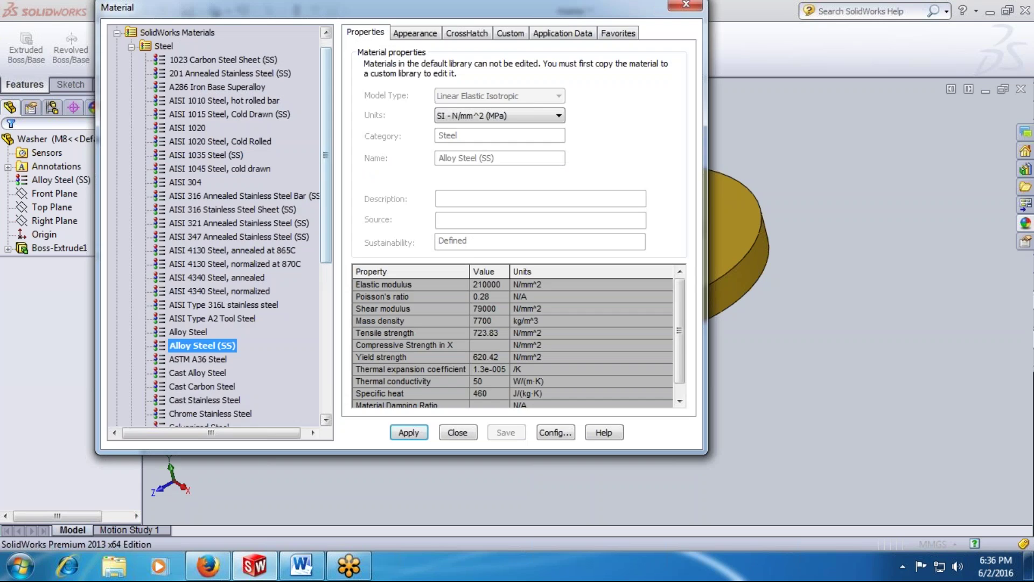
pyautogui.click(469, 432)
pyautogui.click(384, 150)
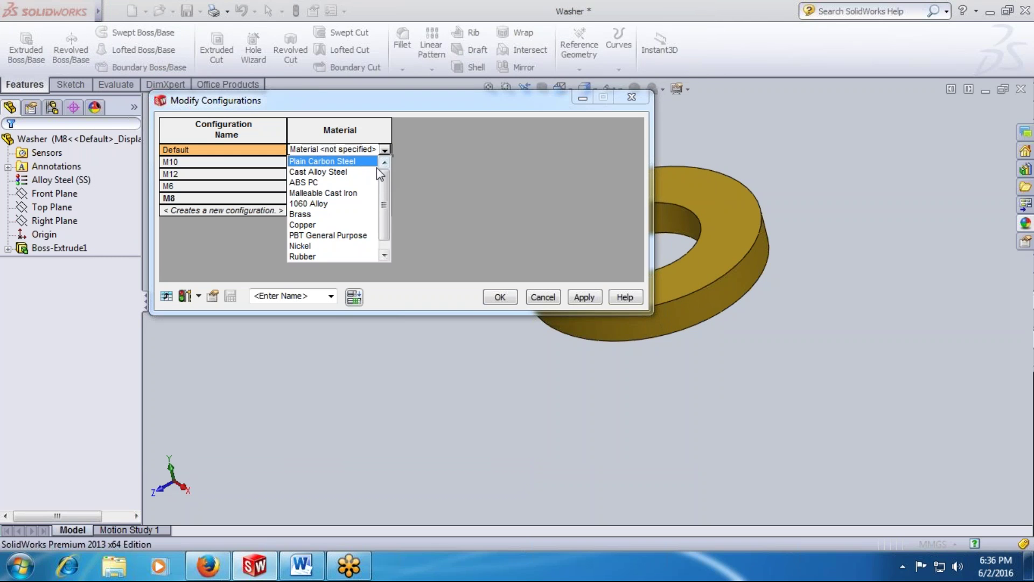
pyautogui.scroll(-1, 371, 248)
pyautogui.click(340, 246)
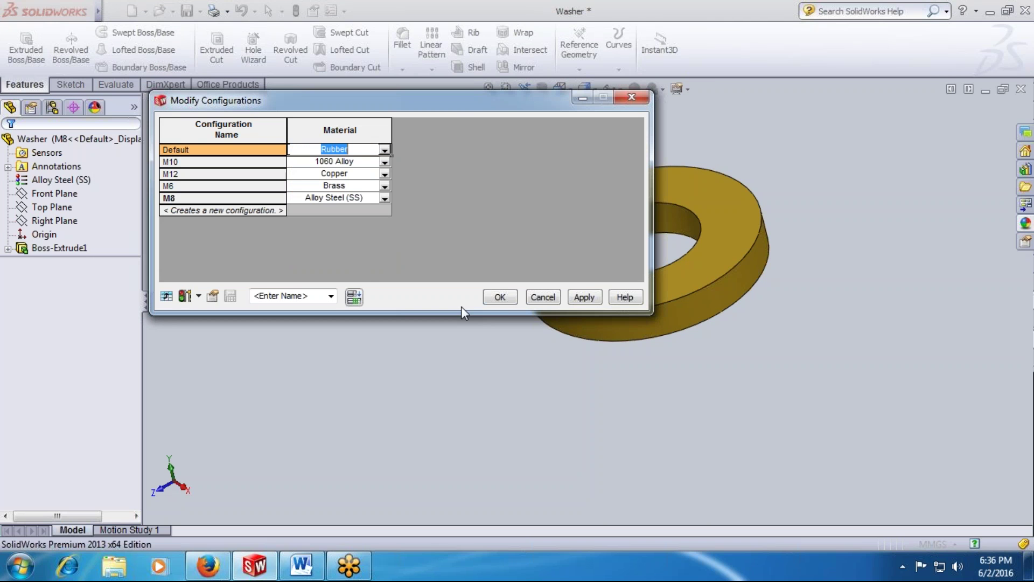
pyautogui.click(578, 297)
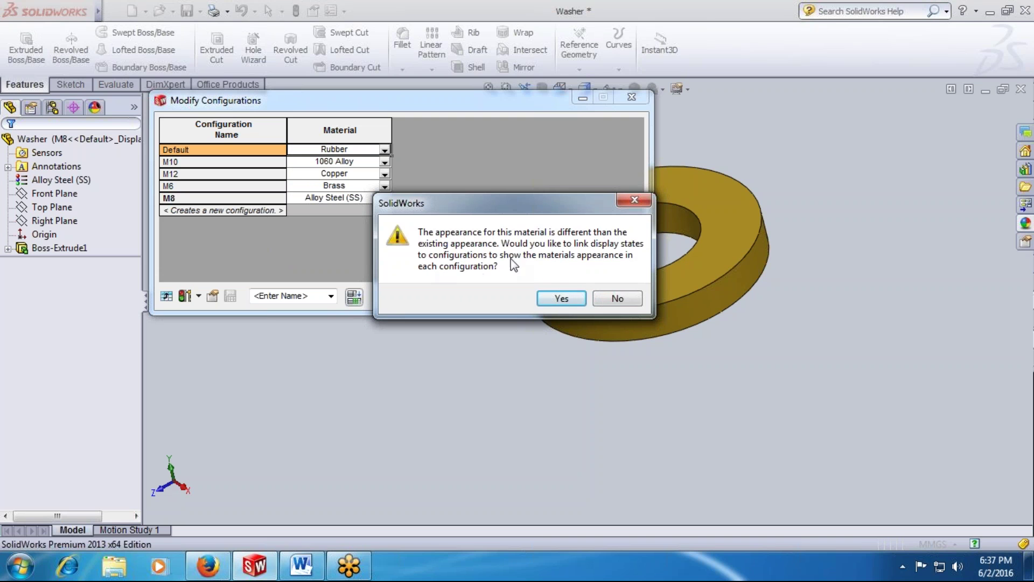
# Link display states to configurations and close Modify Configurations with OK.
pyautogui.click(561, 300)
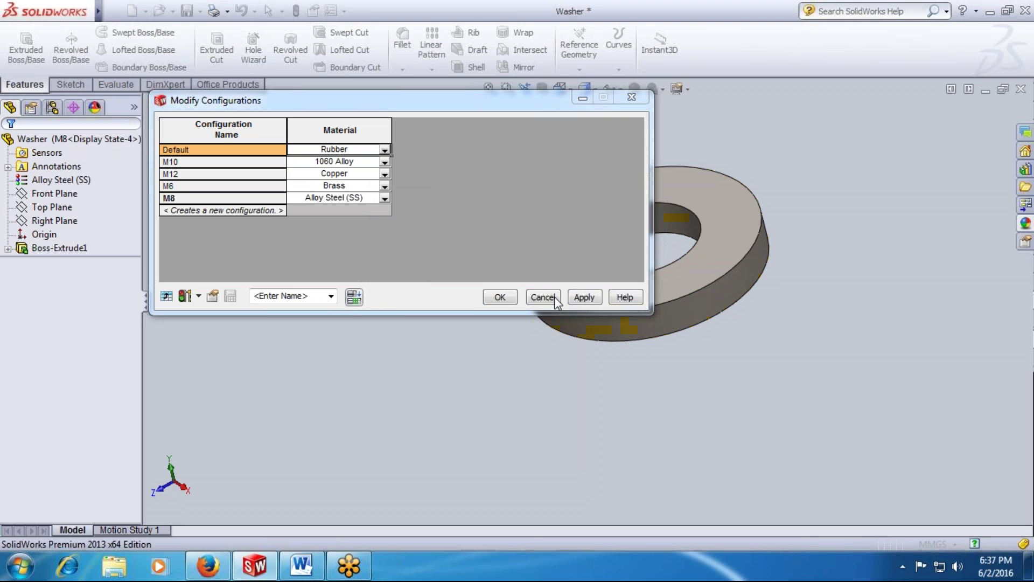
pyautogui.click(507, 296)
pyautogui.click(45, 234)
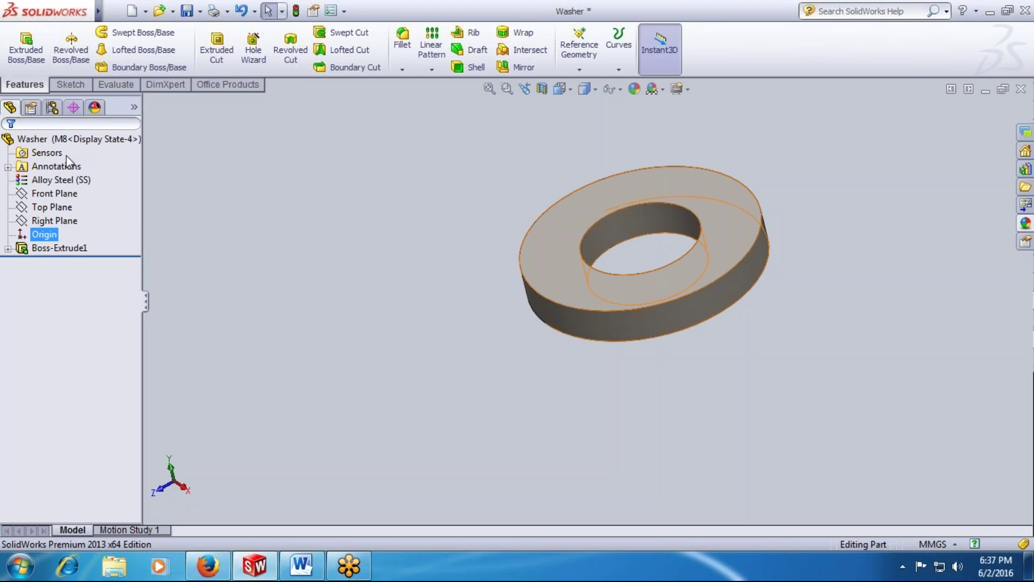
pyautogui.press('Escape')
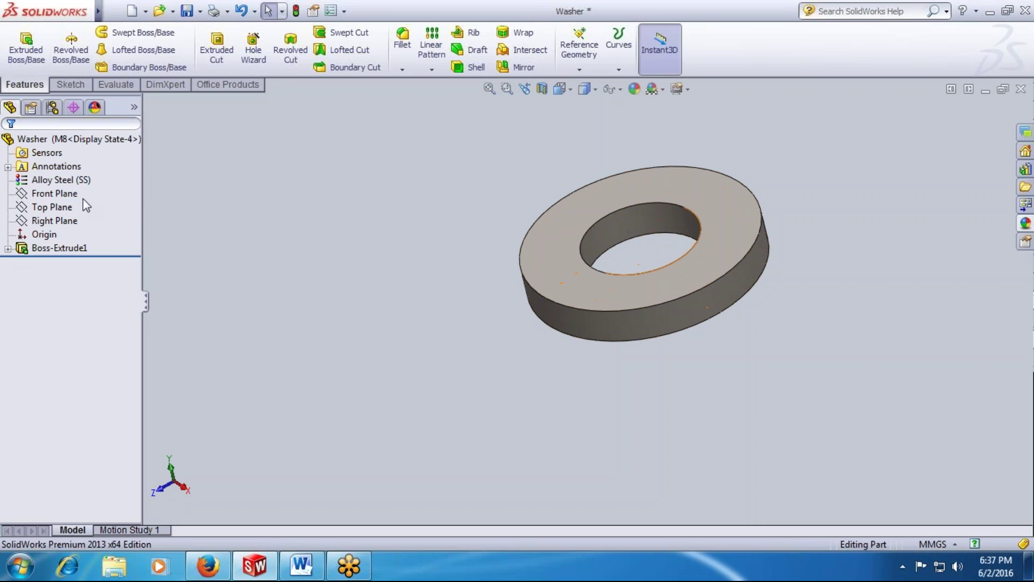
# In ConfigurationManager, show the M12, M10 and Default configurations in turn.
pyautogui.click(51, 108)
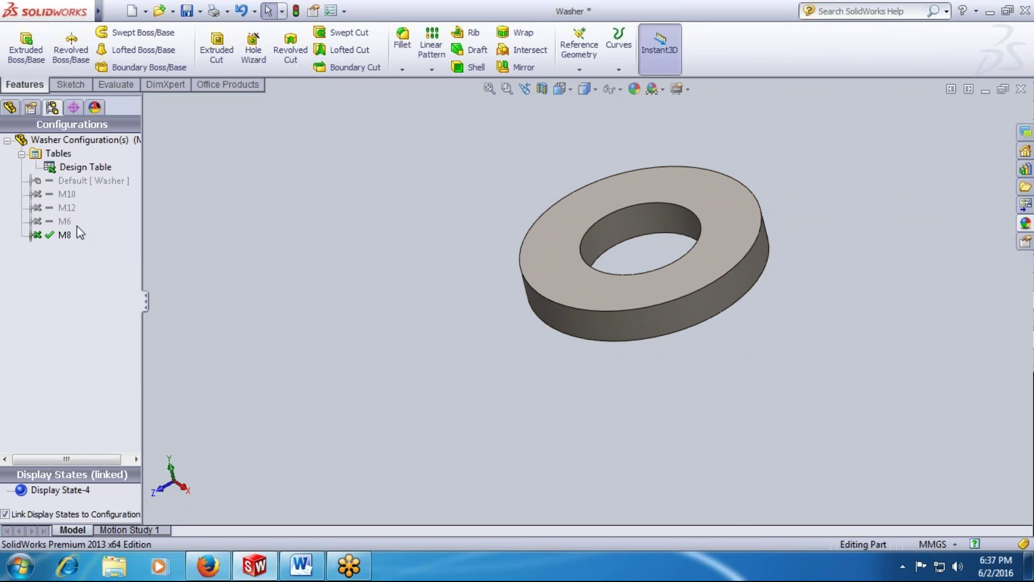
pyautogui.click(33, 207)
pyautogui.rightClick(34, 208)
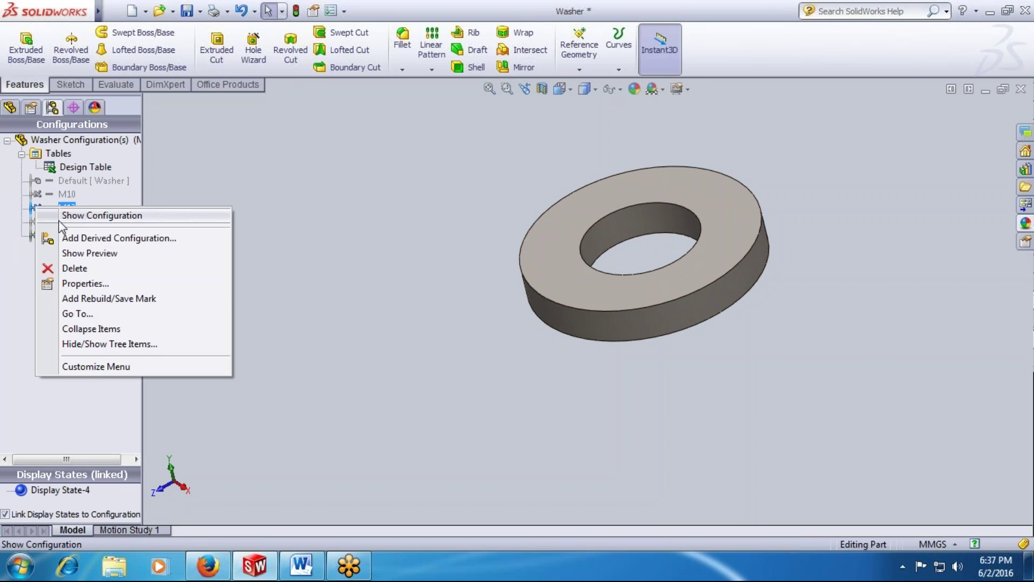
pyautogui.click(67, 216)
pyautogui.rightClick(38, 195)
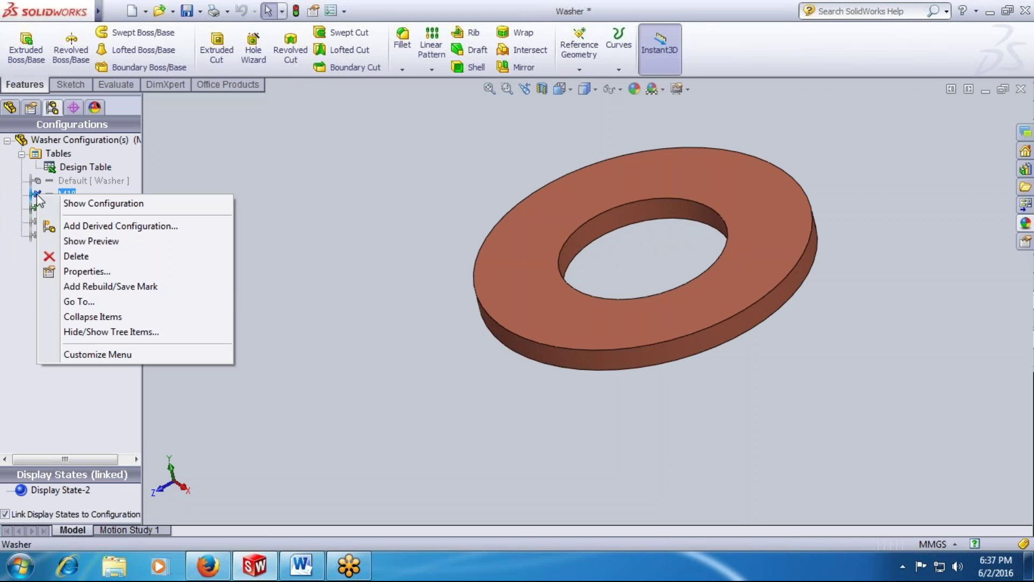
pyautogui.click(70, 203)
pyautogui.rightClick(39, 183)
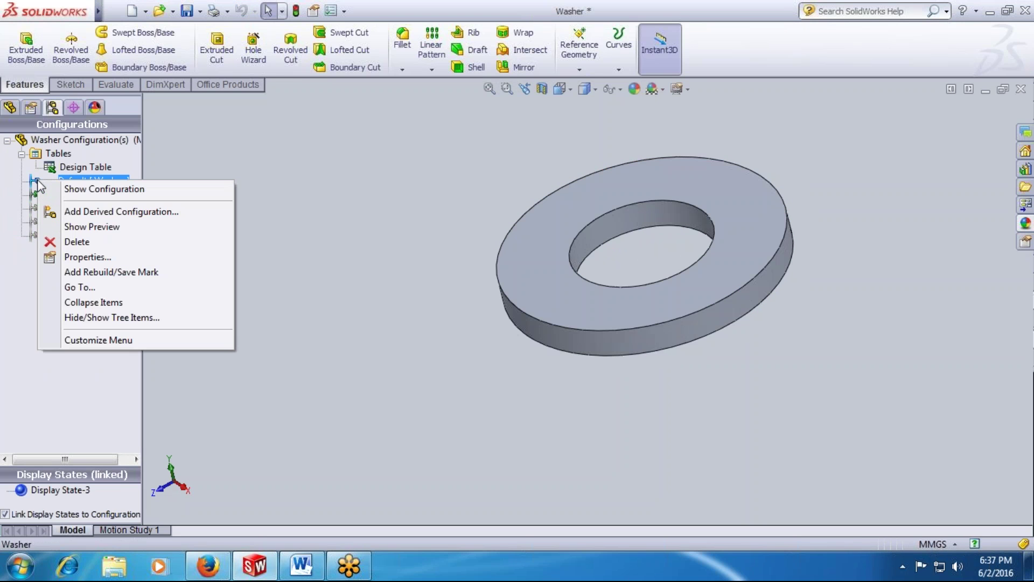
pyautogui.click(70, 189)
# Show the M8 configuration, then leave the brass M6 configuration active.
pyautogui.click(67, 208)
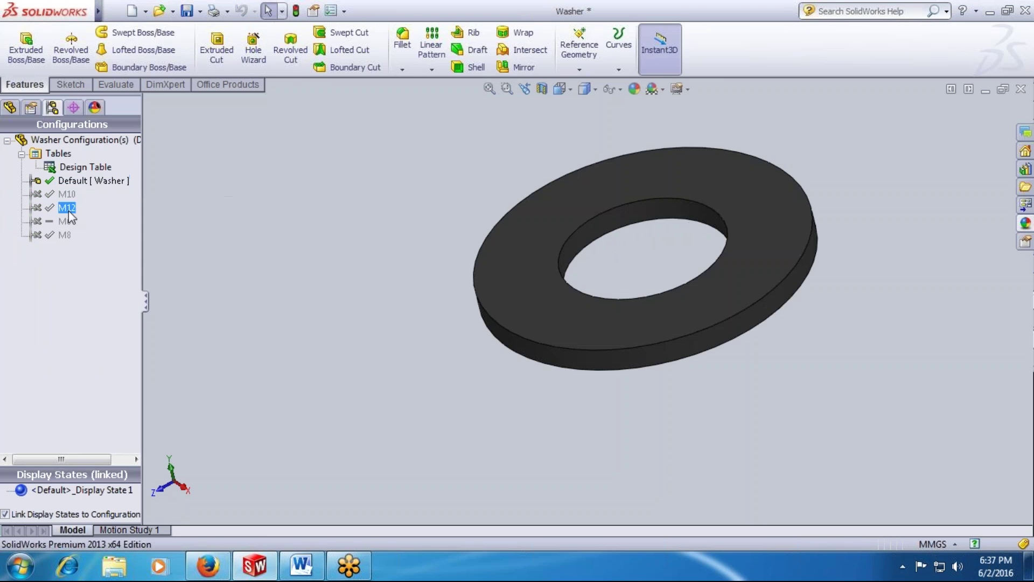
pyautogui.rightClick(36, 232)
pyautogui.click(121, 238)
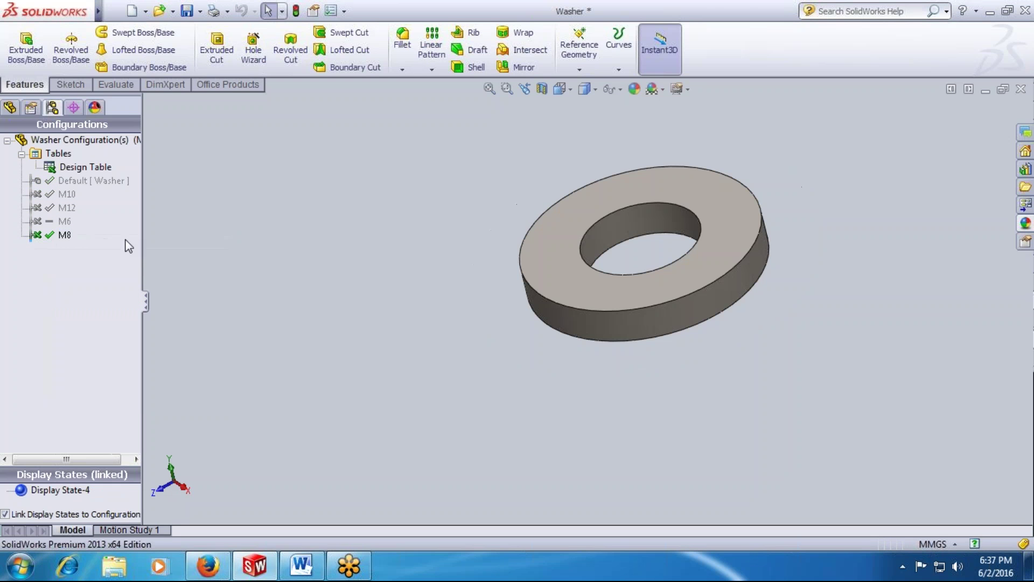
pyautogui.click(64, 222)
pyautogui.rightClick(38, 223)
pyautogui.click(75, 231)
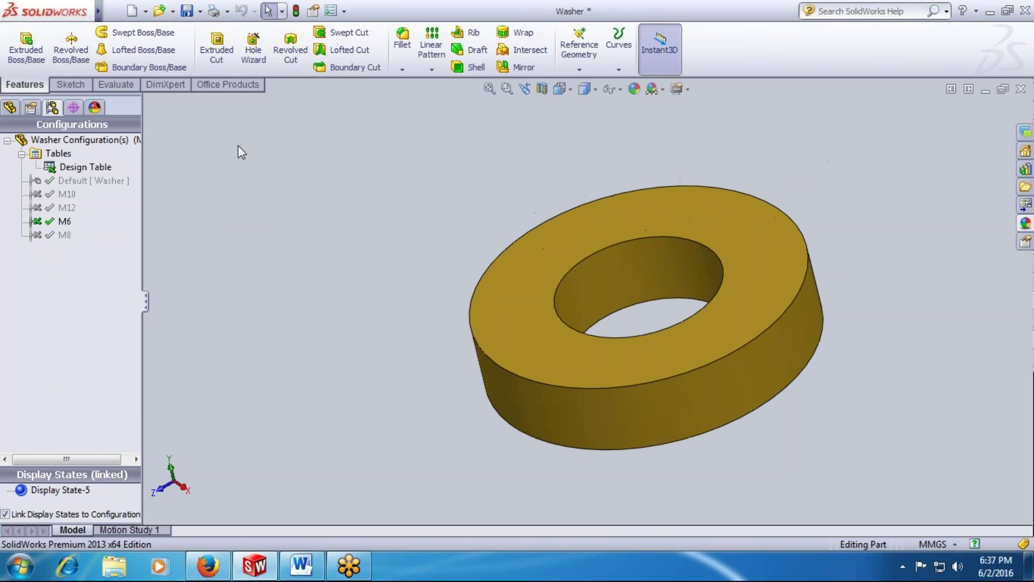
pyautogui.click(62, 182)
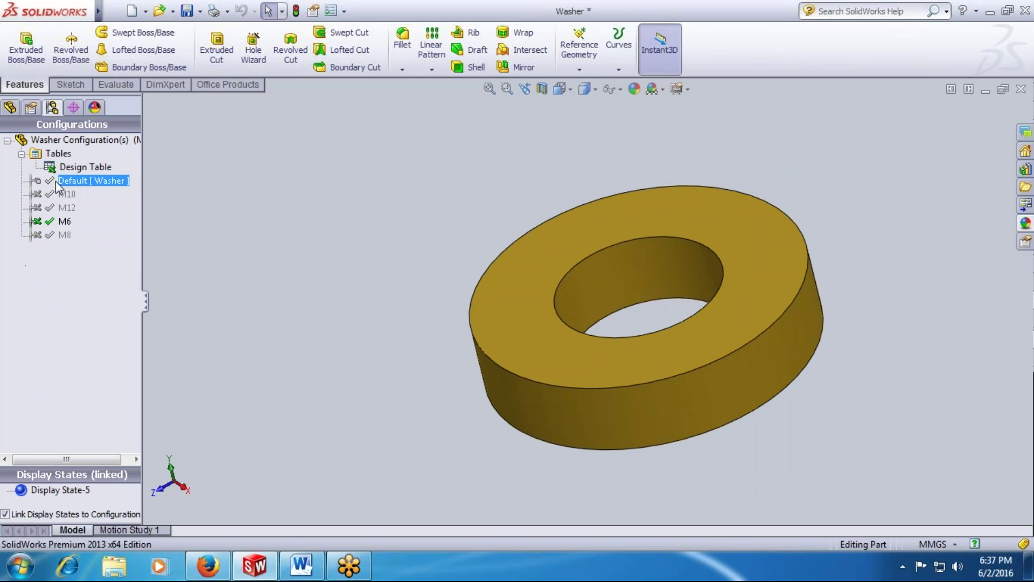
pyautogui.click(98, 195)
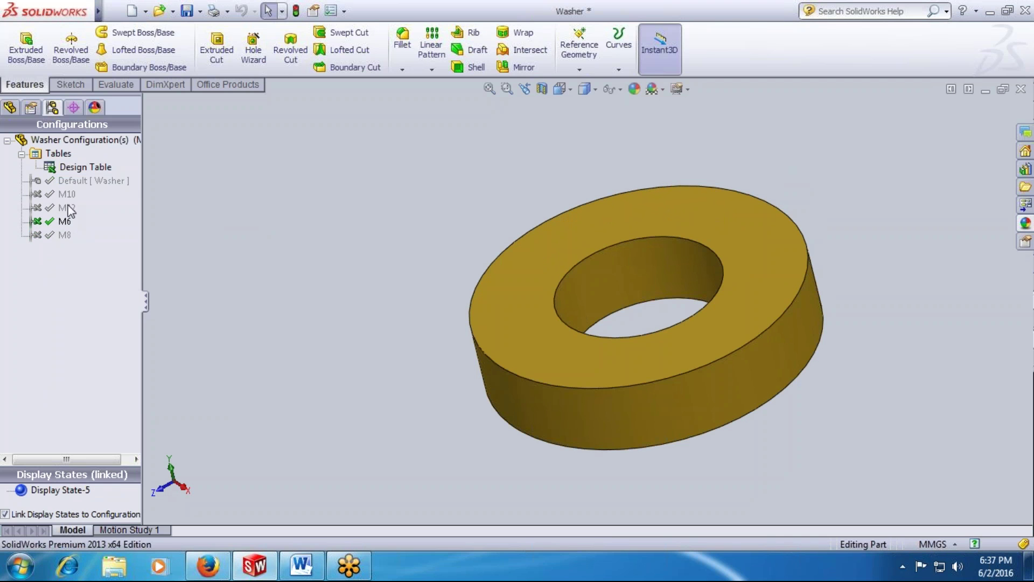
pyautogui.click(7, 141)
pyautogui.doubleClick(20, 142)
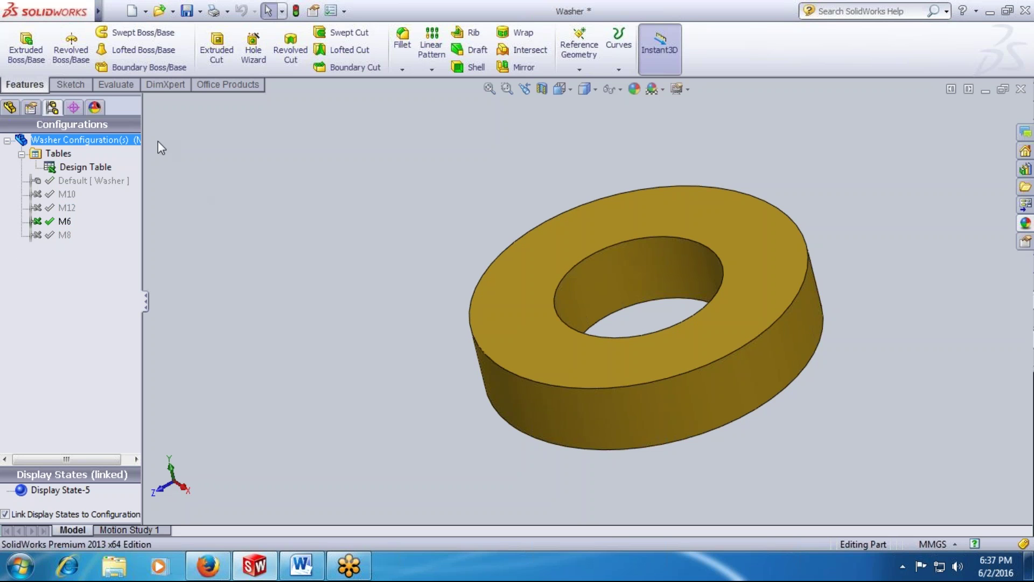
pyautogui.click(110, 86)
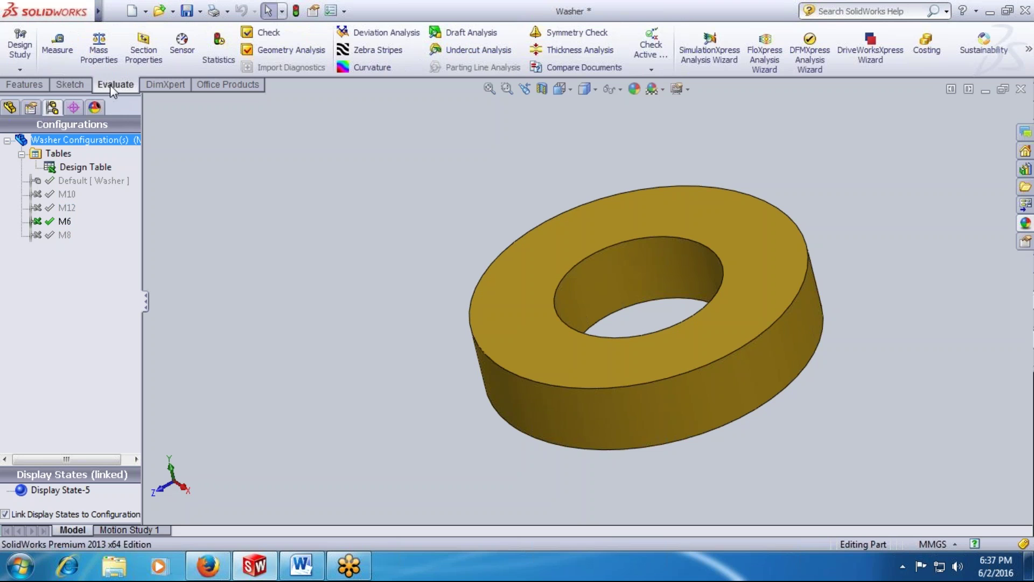
# Check the mass of the M6 washer (4.49 g) and the M8 washer (5.44 g).
pyautogui.click(101, 57)
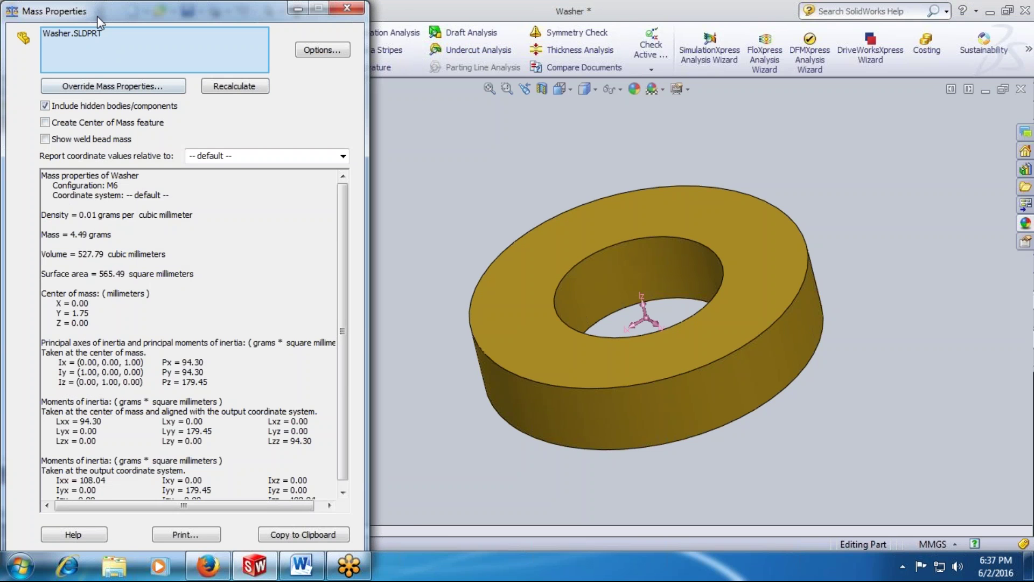
pyautogui.moveTo(99, 22); pyautogui.dragTo(126, 22)
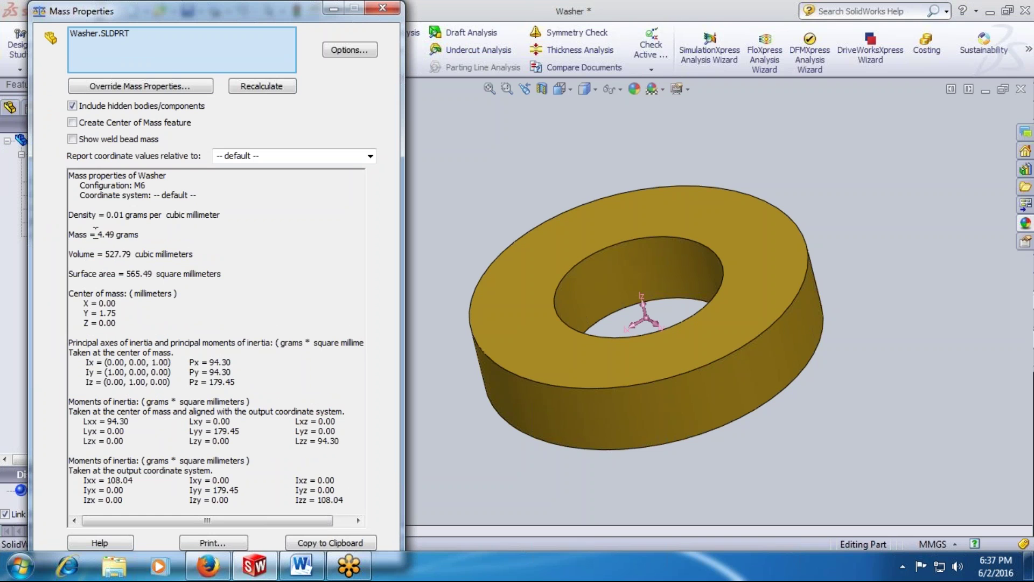
pyautogui.moveTo(95, 234); pyautogui.dragTo(141, 236)
pyautogui.click(382, 7)
pyautogui.click(39, 235)
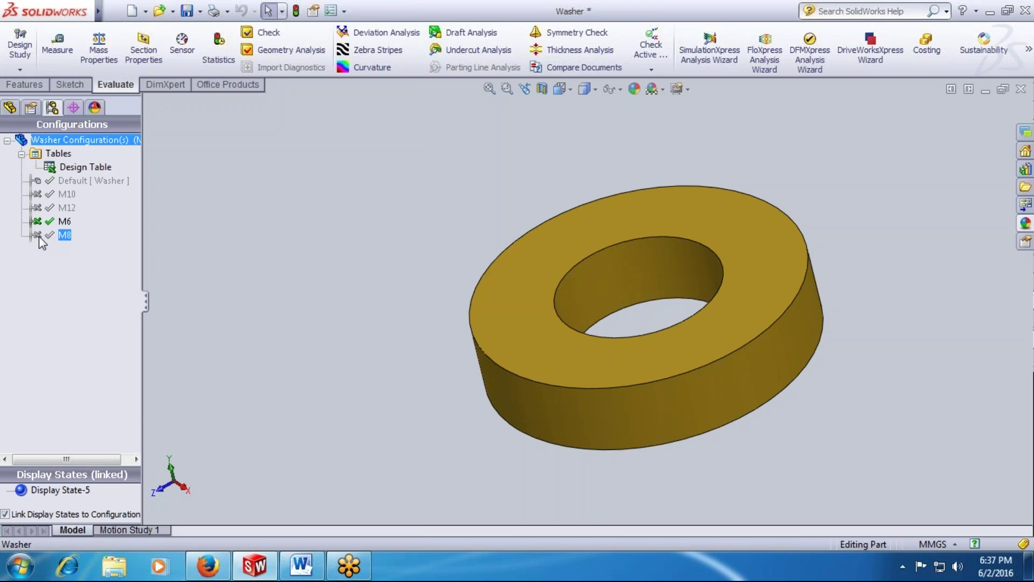
pyautogui.rightClick(39, 236)
pyautogui.click(60, 243)
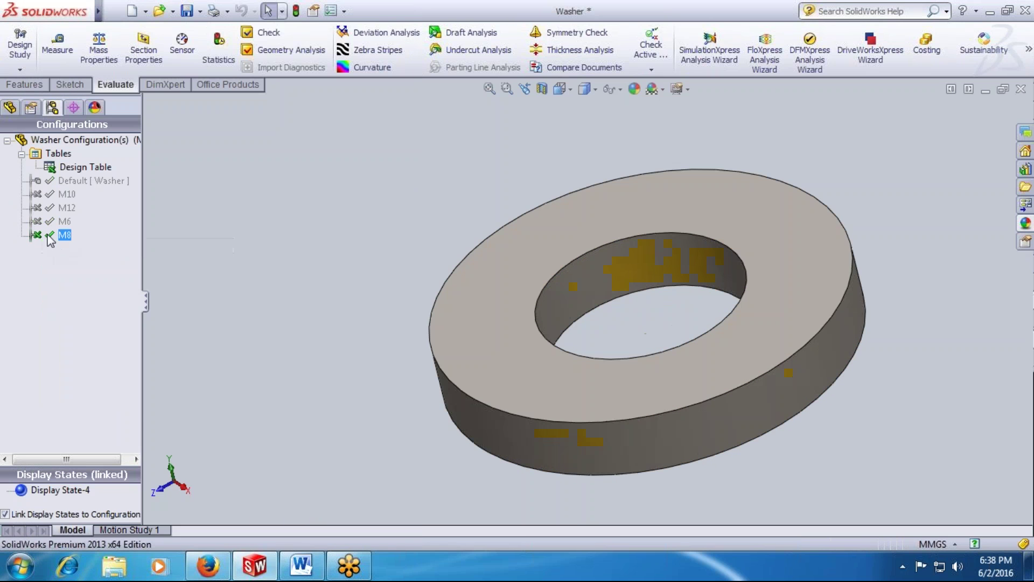
pyautogui.click(97, 54)
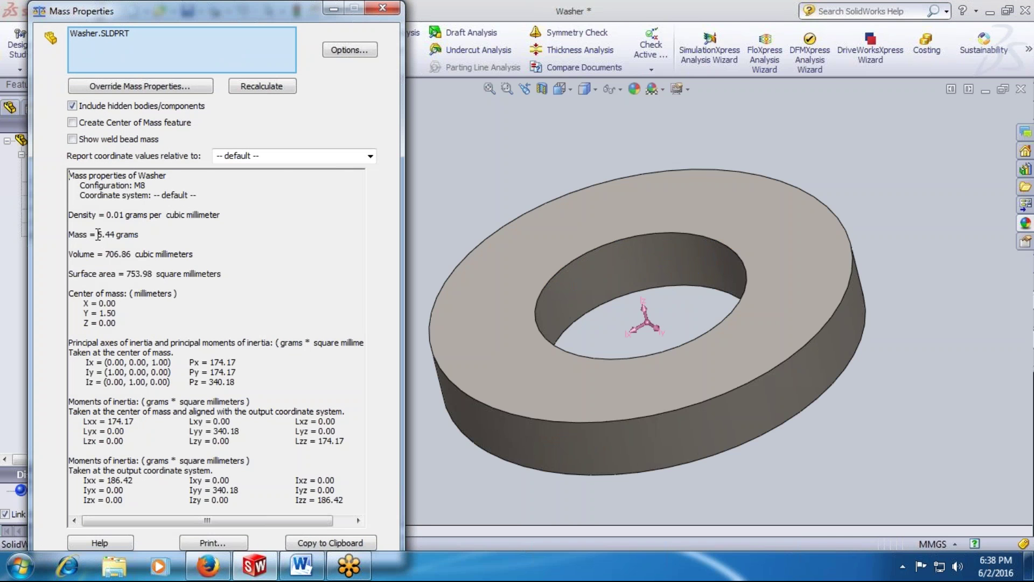
pyautogui.click(369, 14)
# Show the rubber Default configuration and confirm its mass of 0.92 g.
pyautogui.click(49, 180)
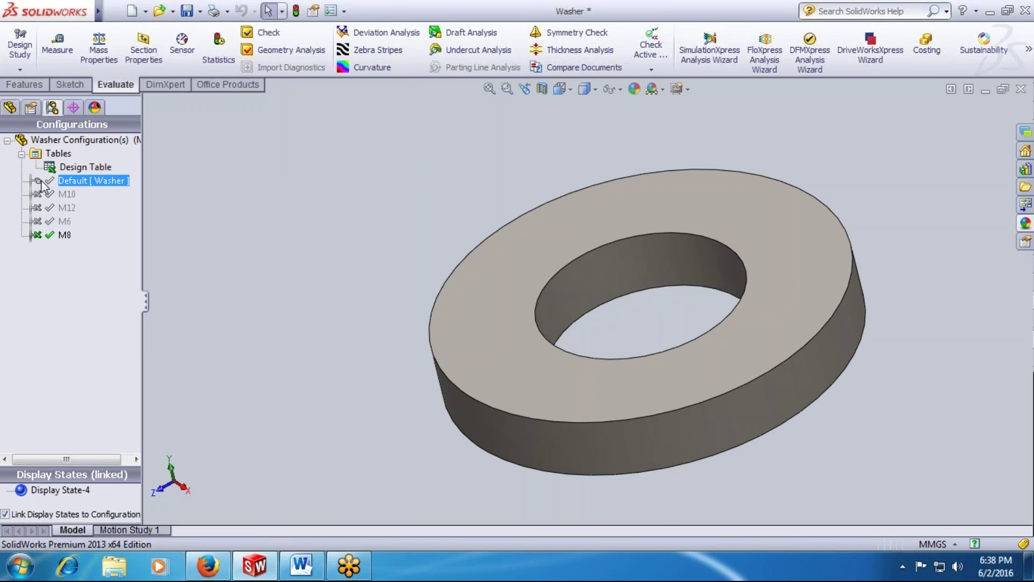
pyautogui.rightClick(42, 182)
pyautogui.click(78, 188)
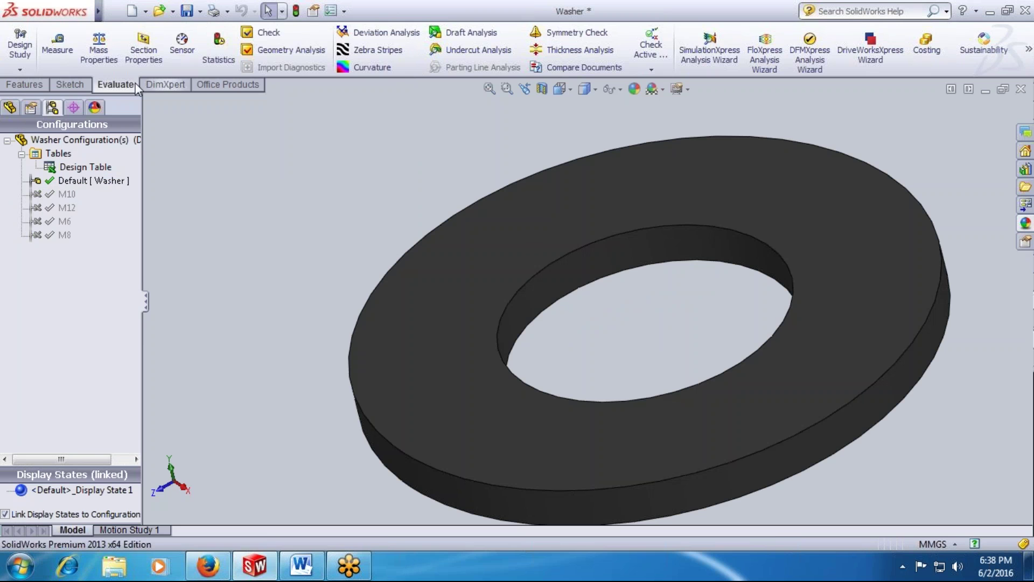
pyautogui.click(100, 59)
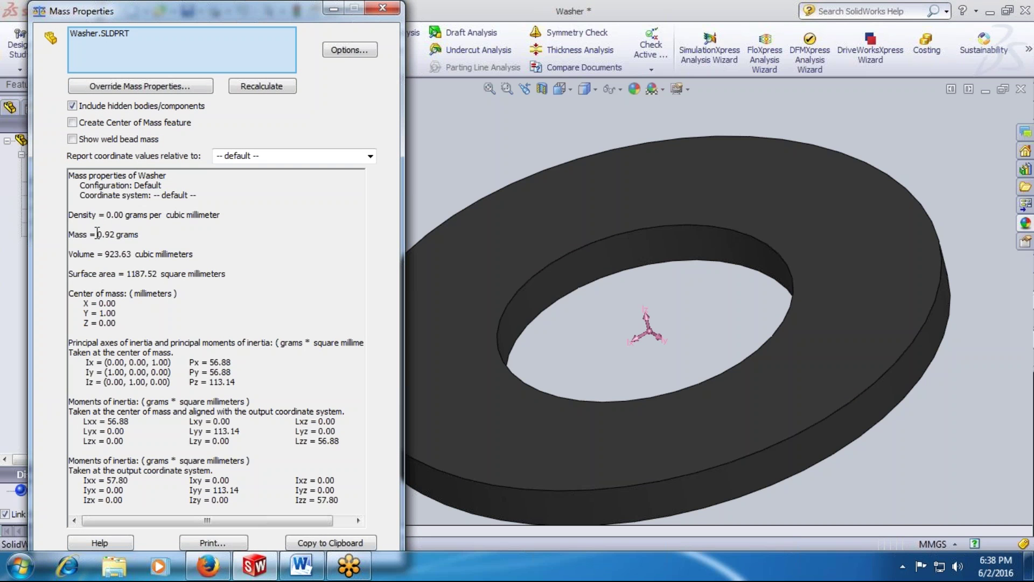
pyautogui.moveTo(97, 234); pyautogui.dragTo(135, 236)
pyautogui.click(383, 7)
pyautogui.click(64, 195)
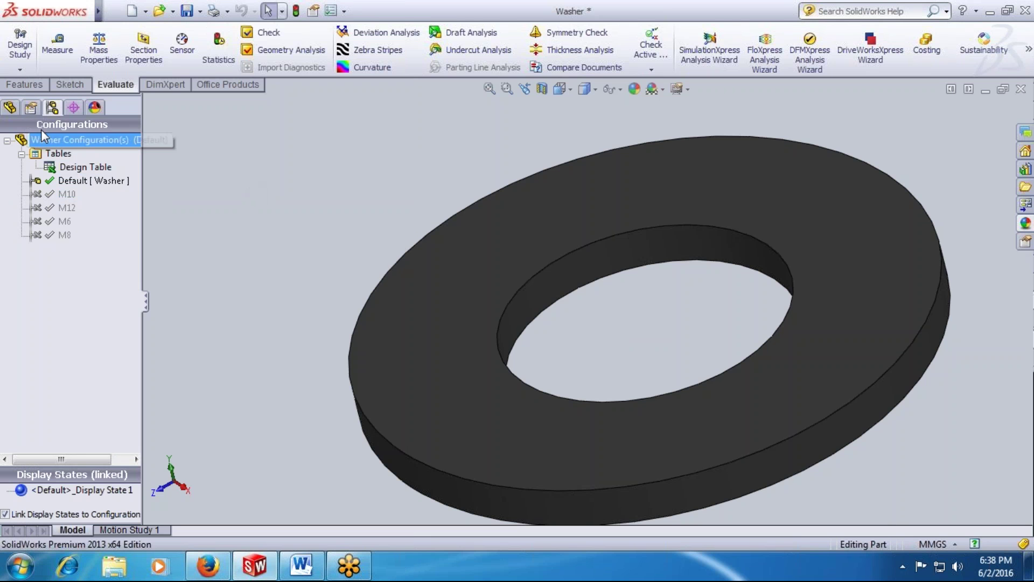
pyautogui.click(9, 107)
# Save the washer part with Ctrl+S and close its document window.
pyautogui.click(193, 232)
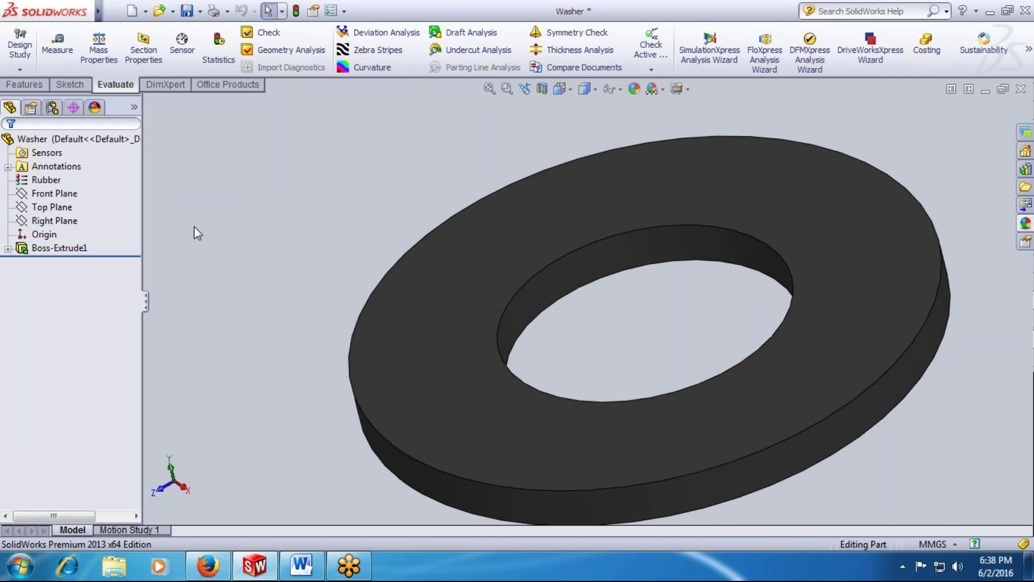
pyautogui.hotkey('ctrl', 's')
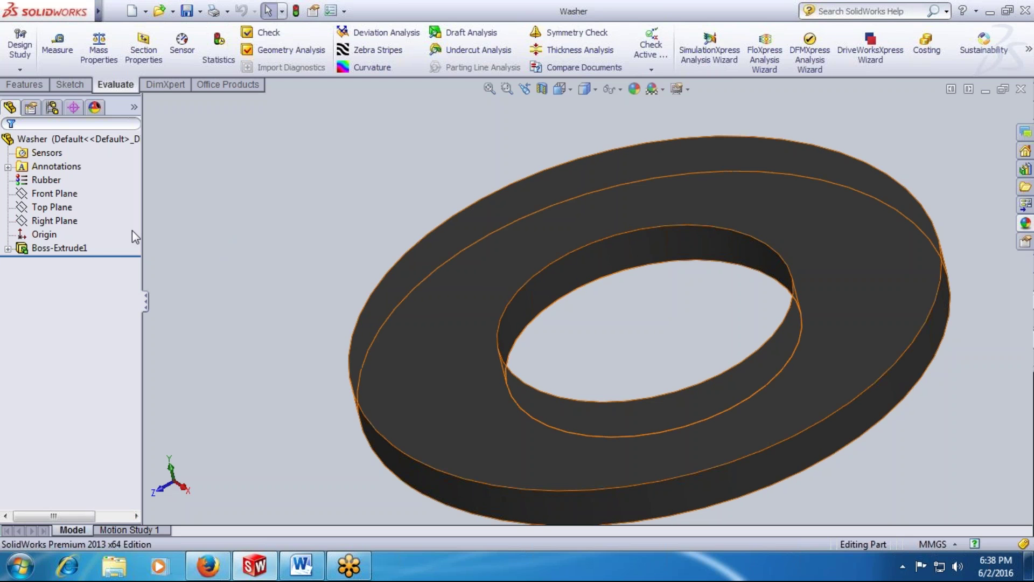
pyautogui.click(1021, 89)
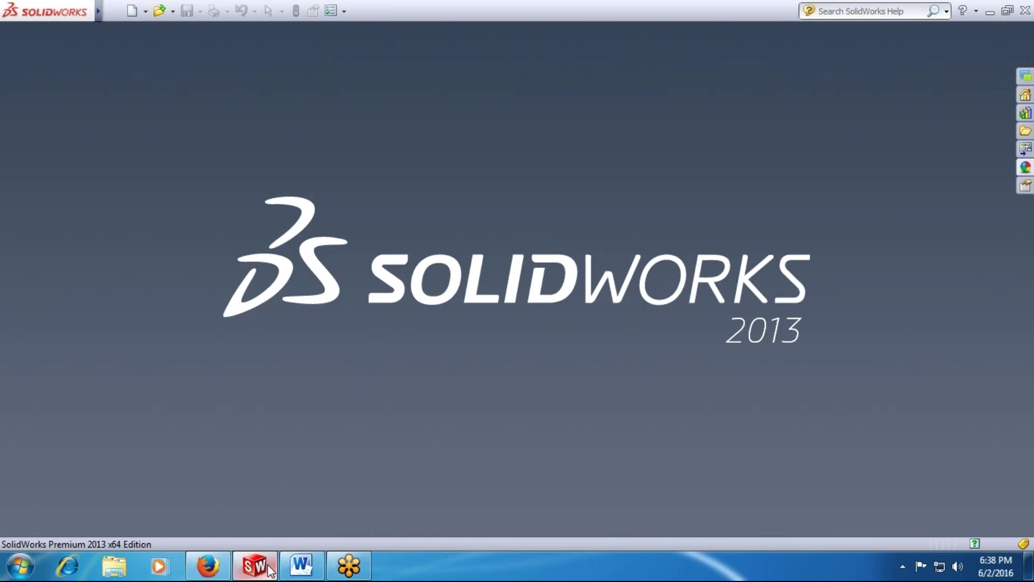
pyautogui.moveTo(269, 569)
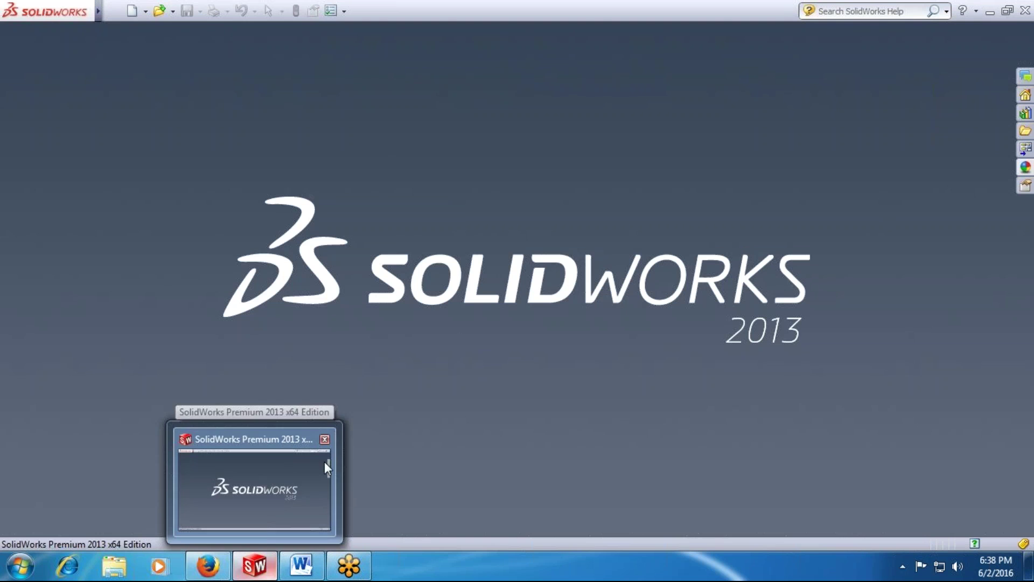